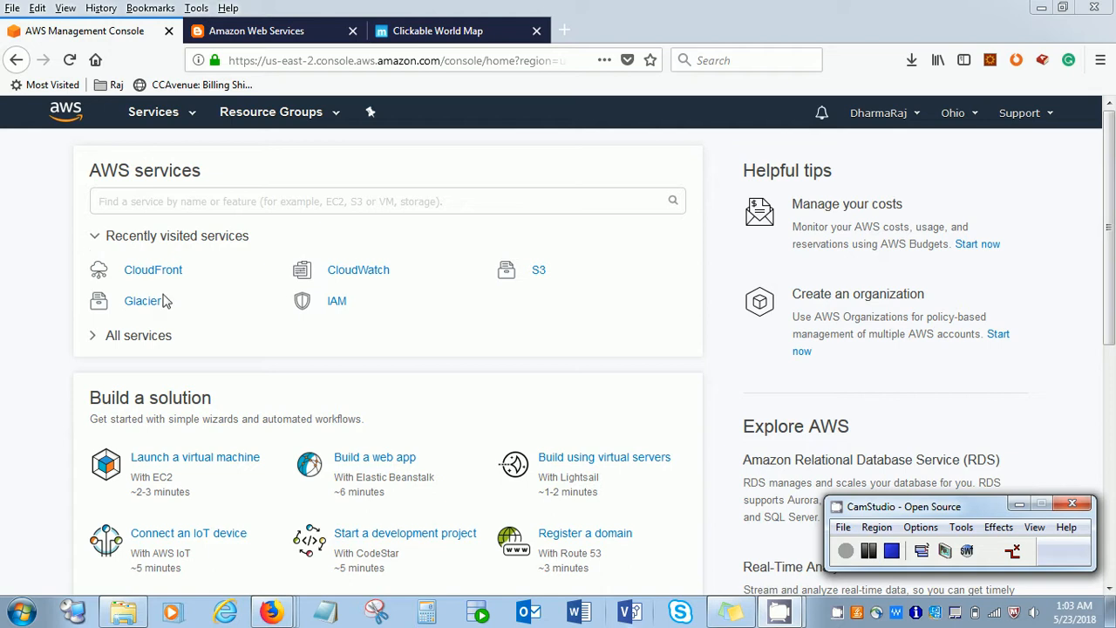
- Find the CloudFront service by searching the AWS services for "cloud" and open its console
click(184, 119)
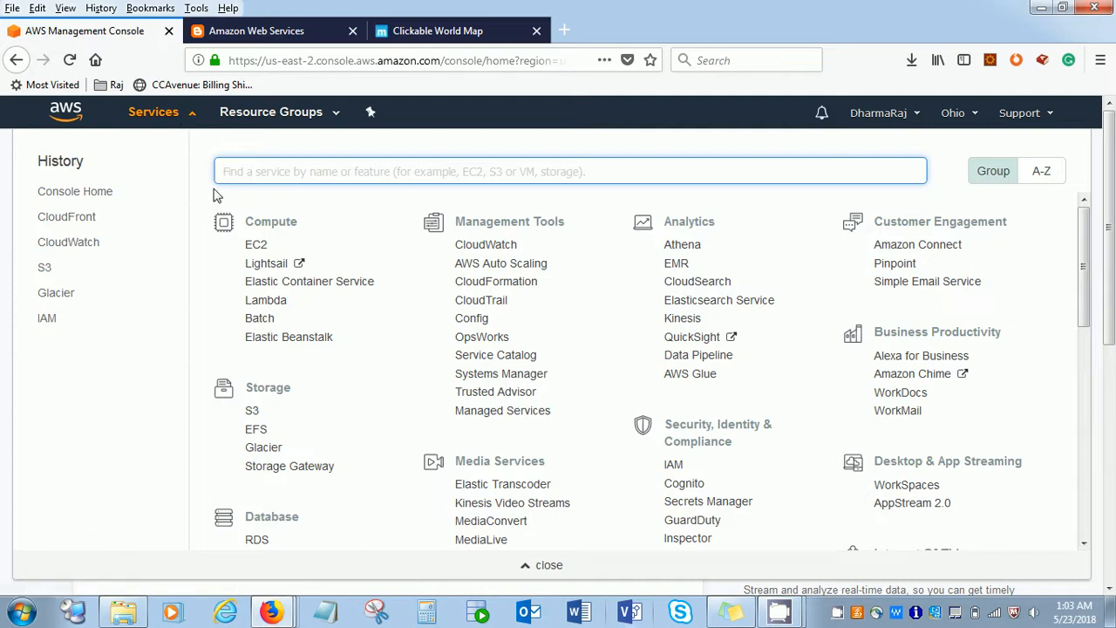
text(clo)
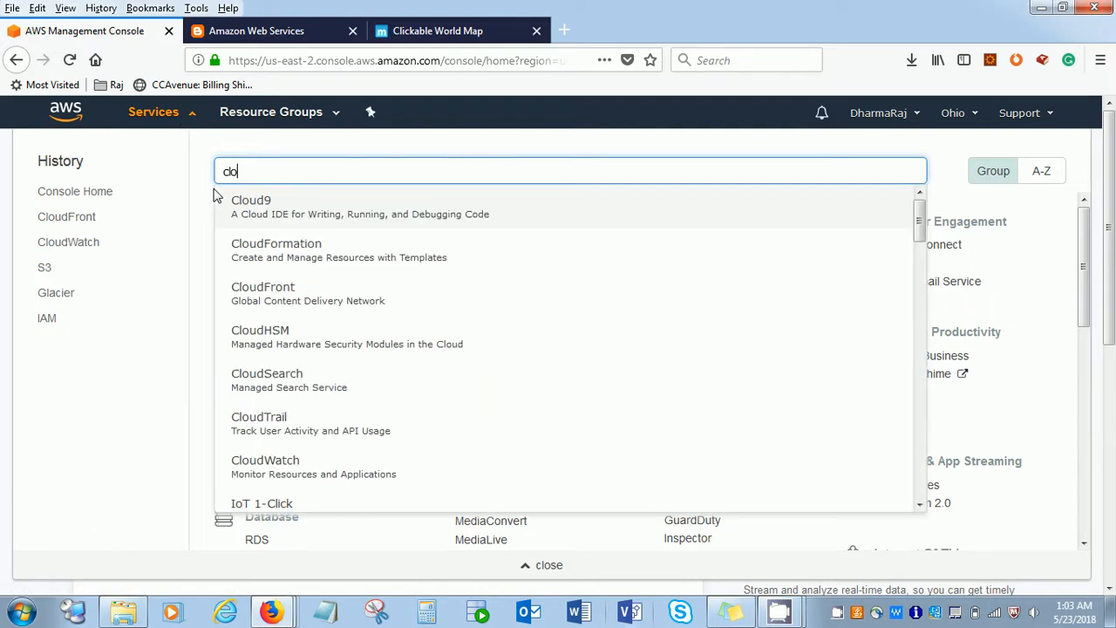
text(ud)
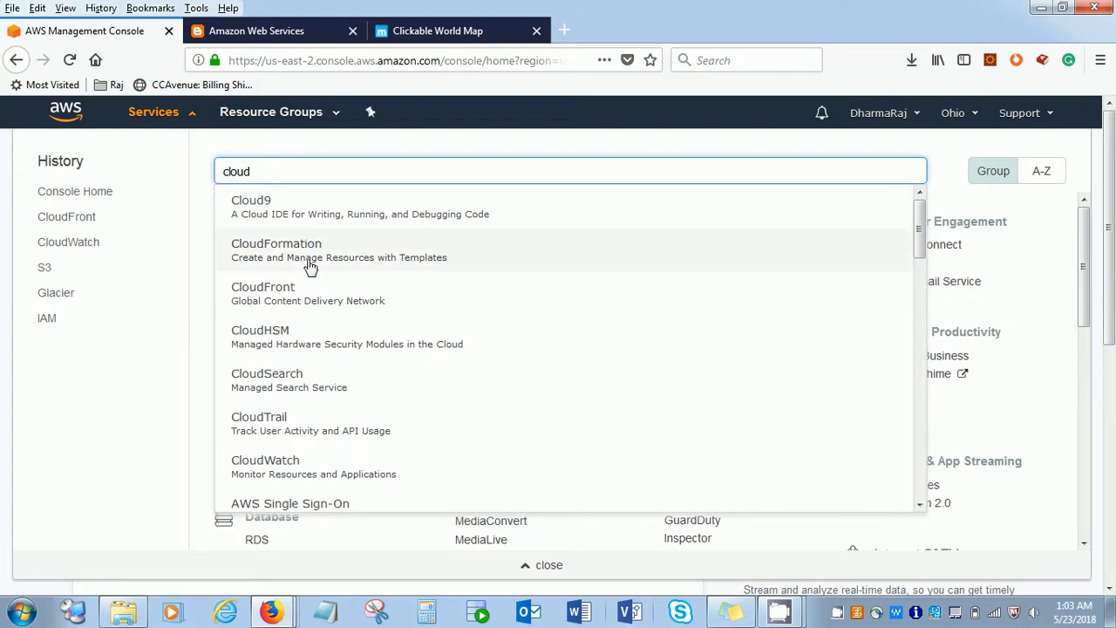
click(324, 296)
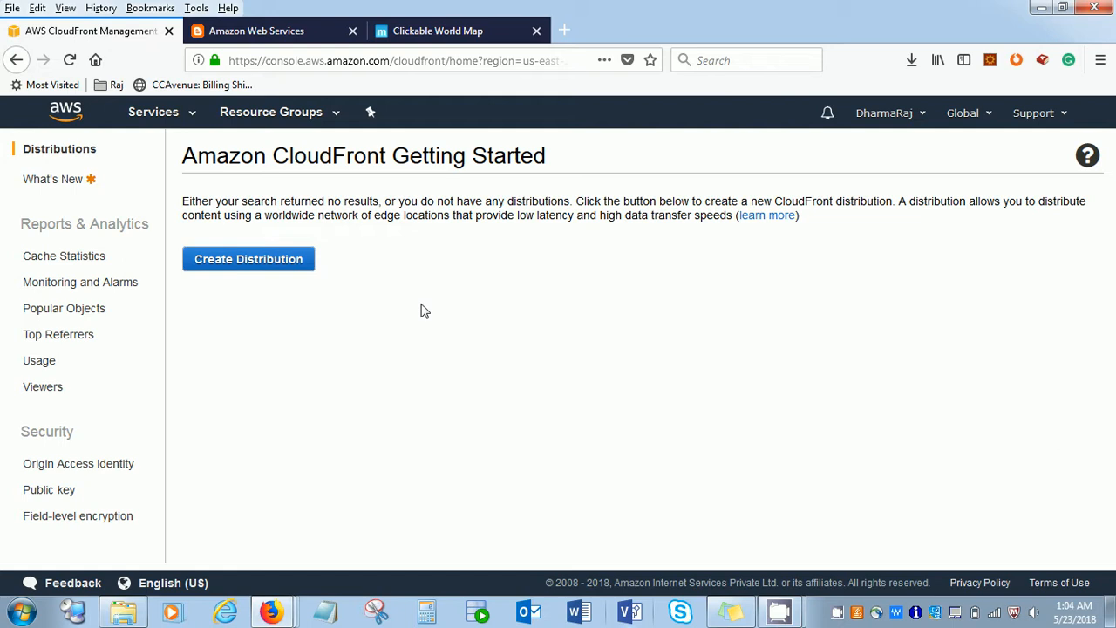
- View the clickable world map page to examine the countries, and return to the CloudFront console
click(443, 42)
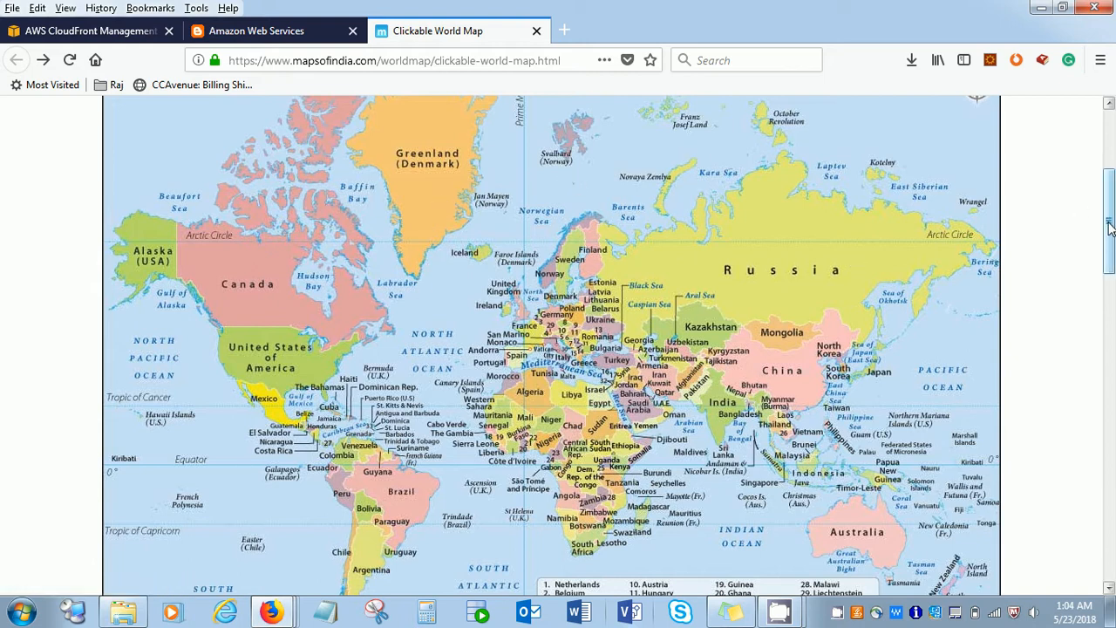
drag(1110, 227, 1114, 225)
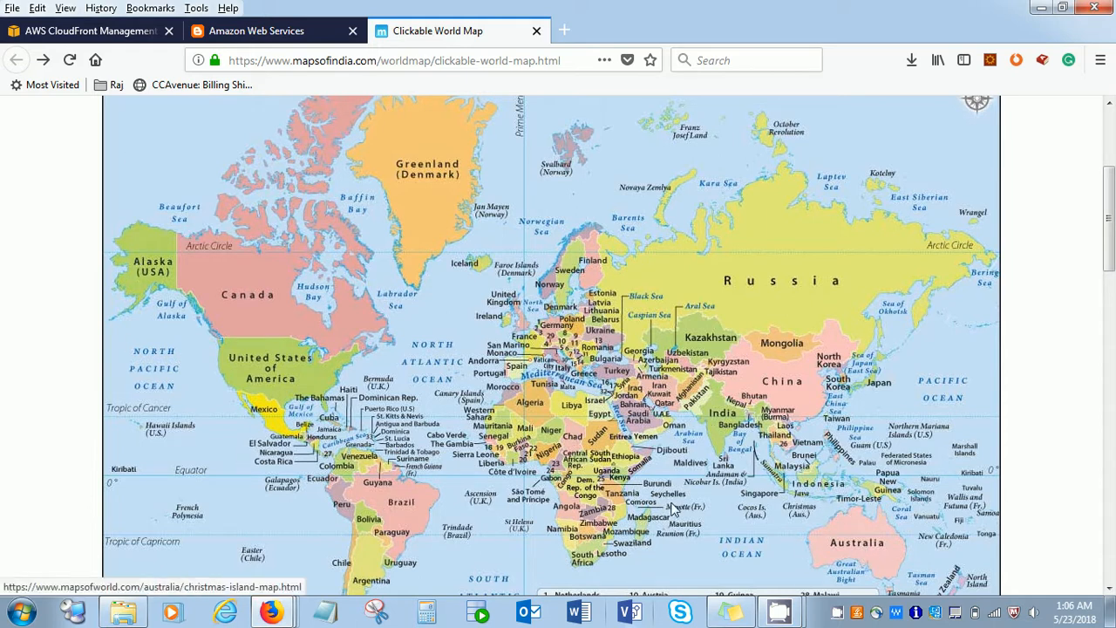
click(108, 35)
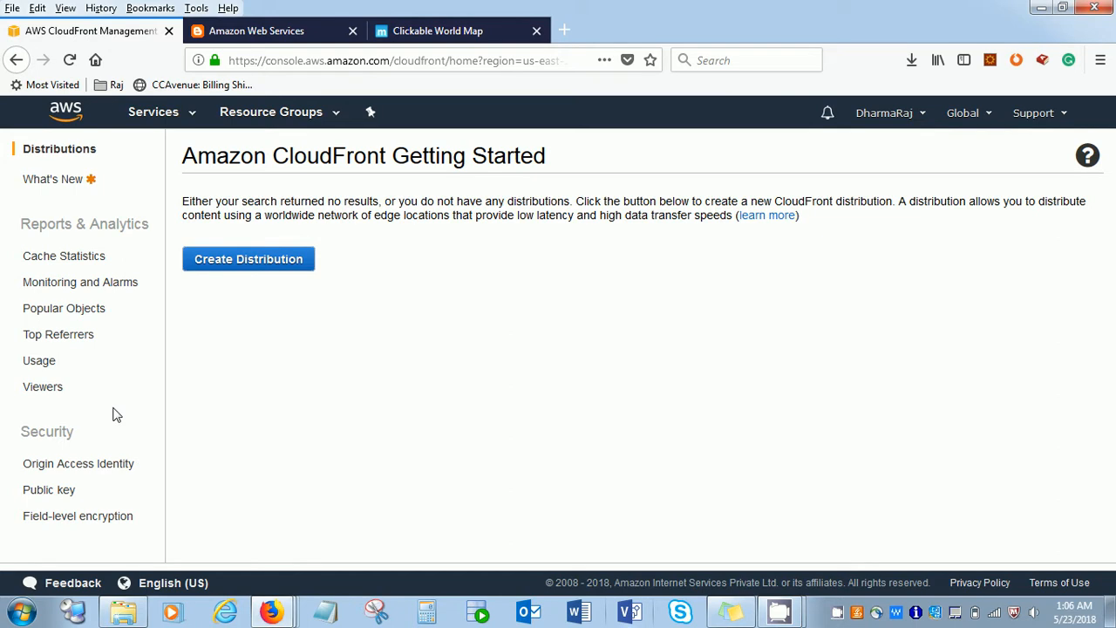
click(253, 261)
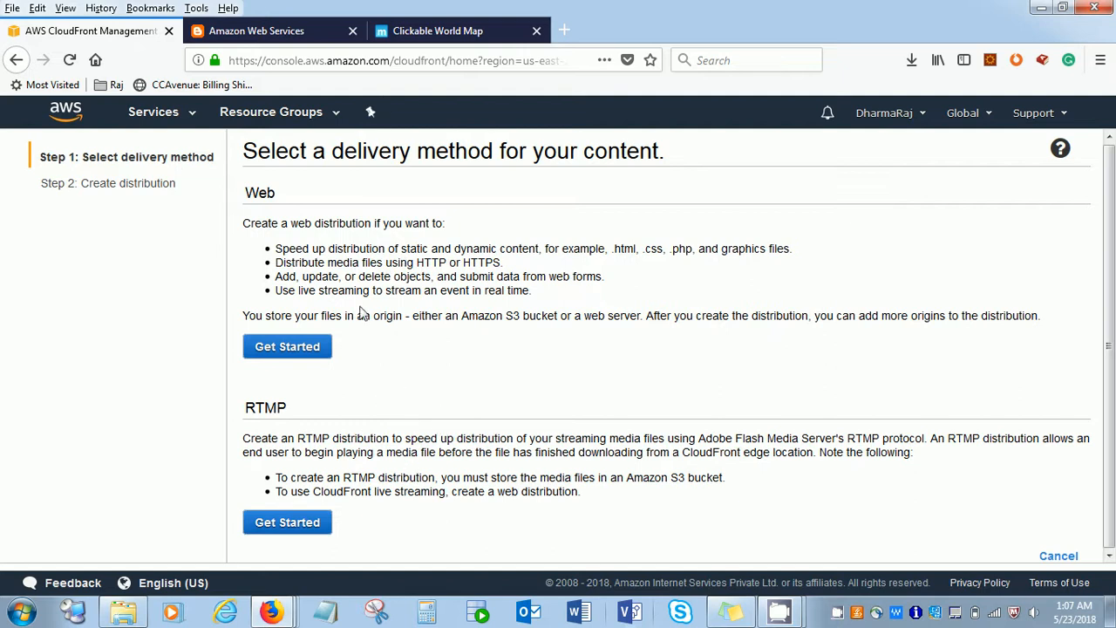
click(298, 356)
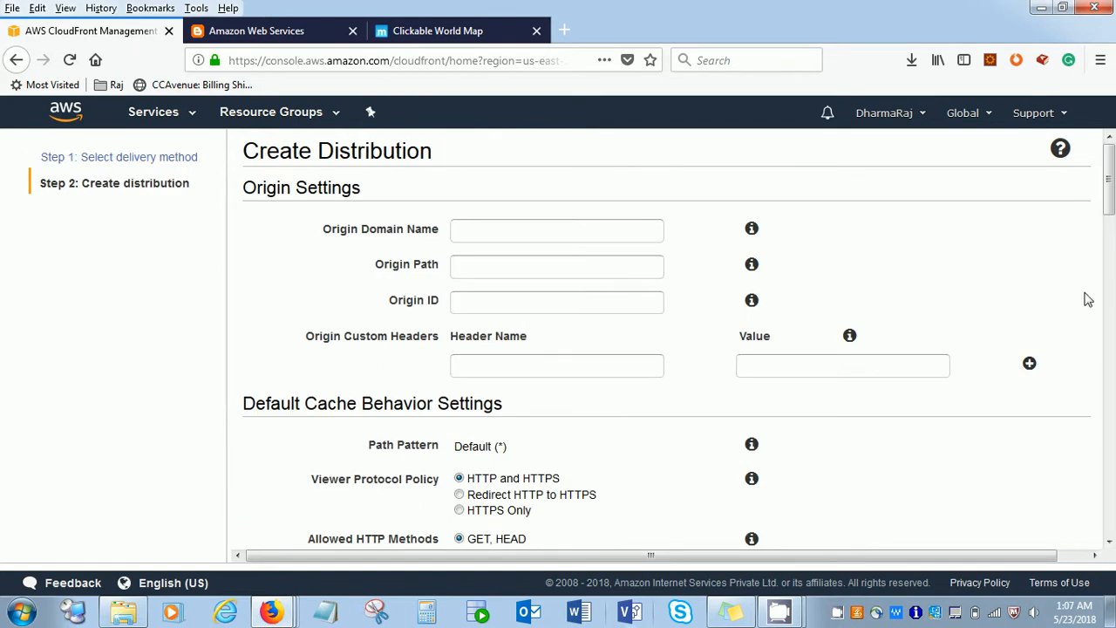
mouse_move(1109, 197)
mouse_down()
mouse_move(1110, 523)
mouse_move(1106, 183)
mouse_up()
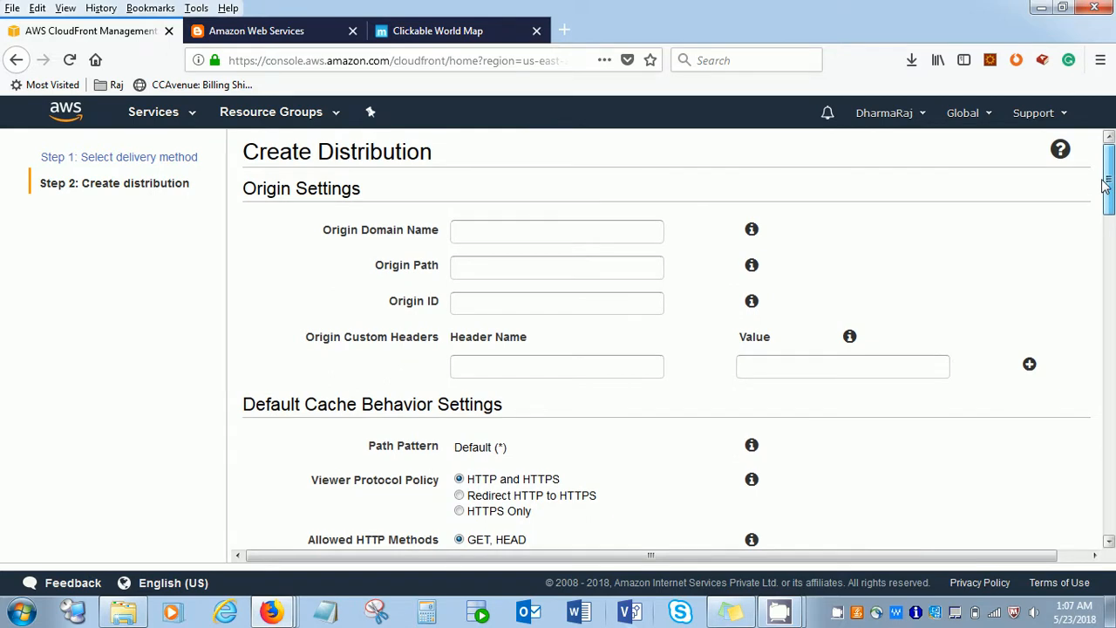
click(468, 232)
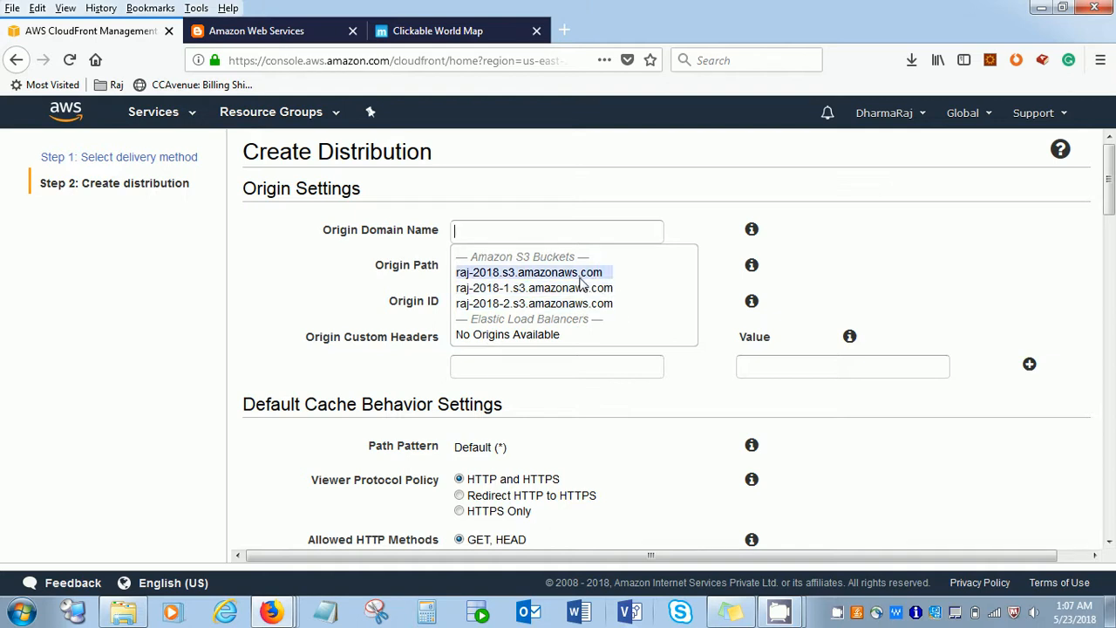
- Examine the list of S3 buckets with their access and regions, and return to the CloudFront console
click(157, 113)
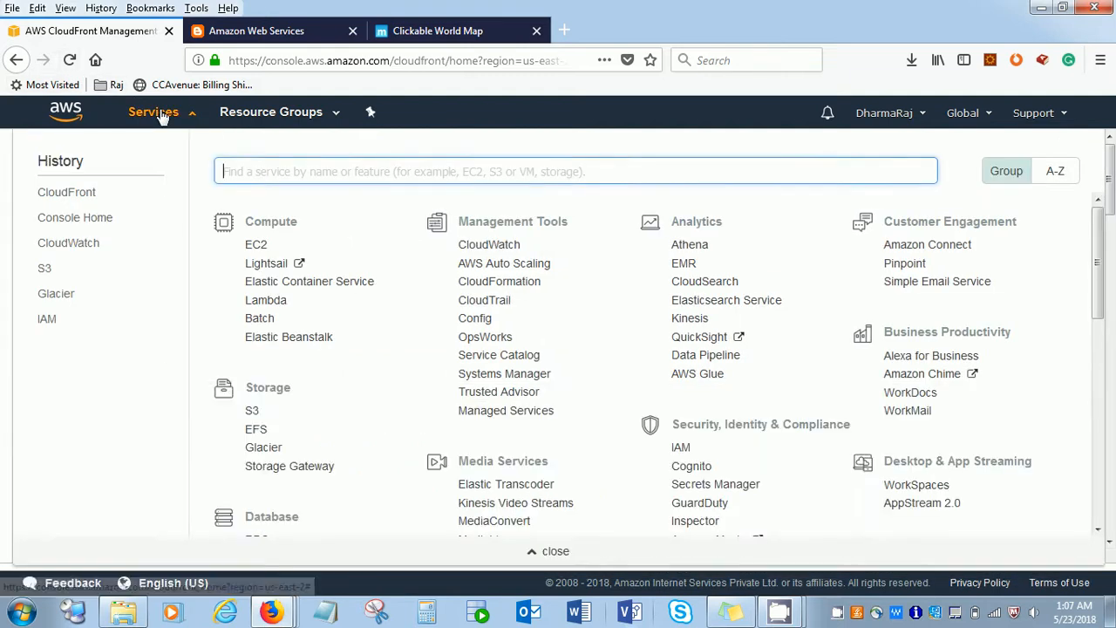
click(45, 270)
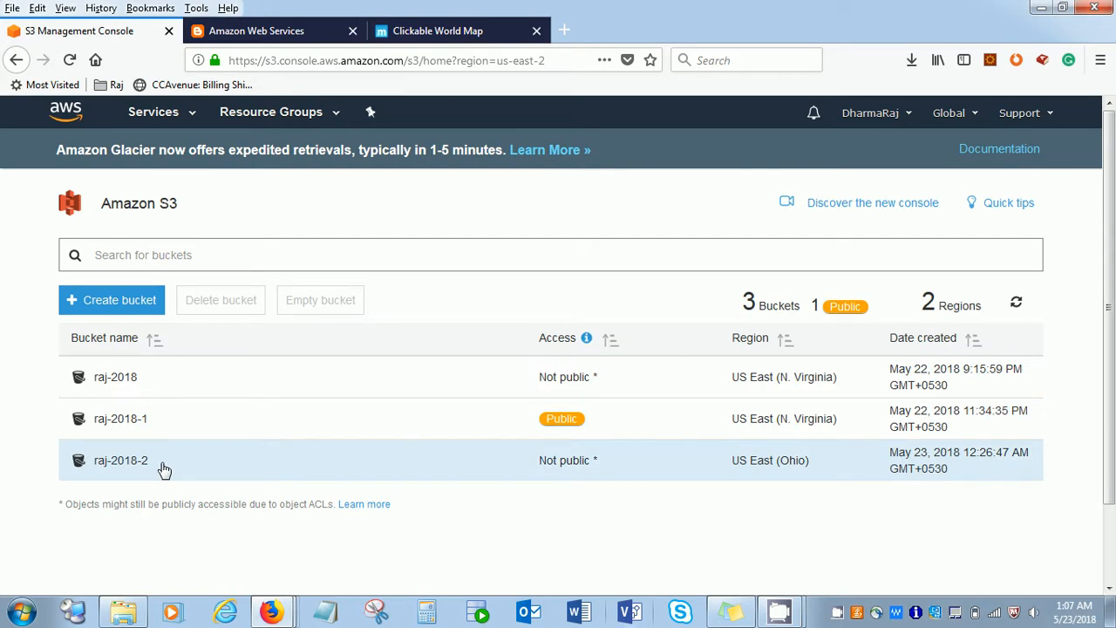
click(168, 113)
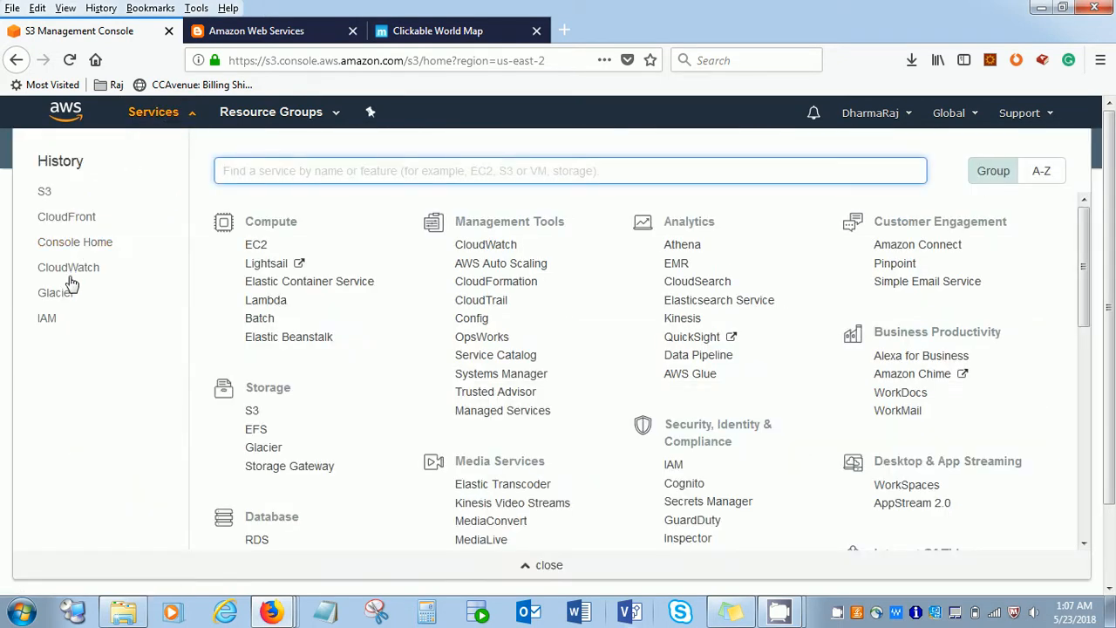
click(58, 217)
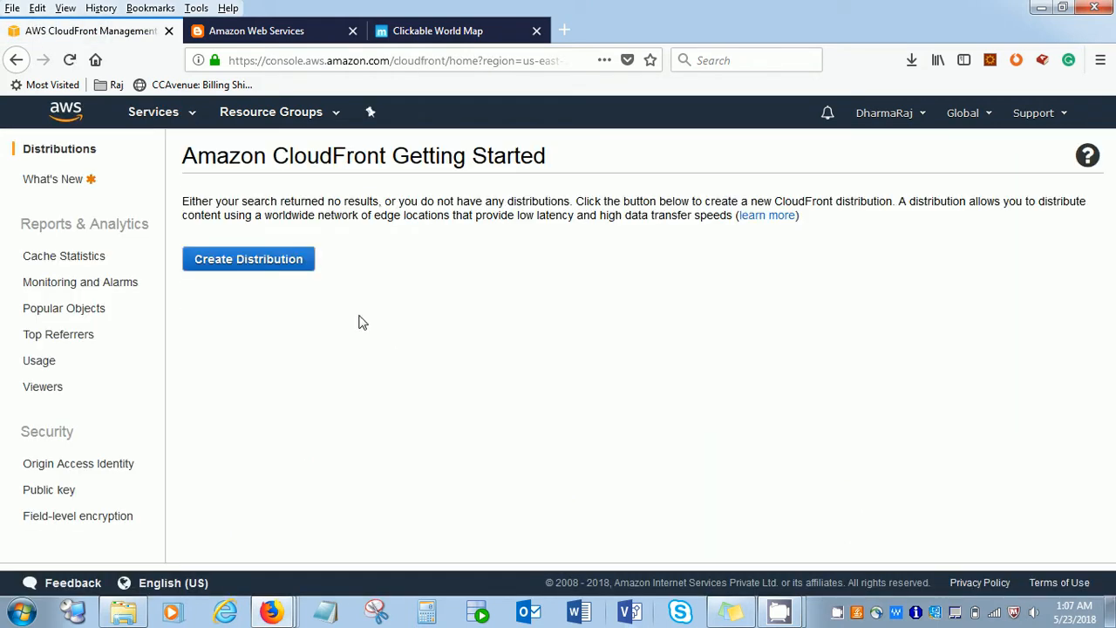
- Start a new web distribution with raj-2018-1.s3.amazonaws.com as its origin domain name
click(305, 262)
click(321, 349)
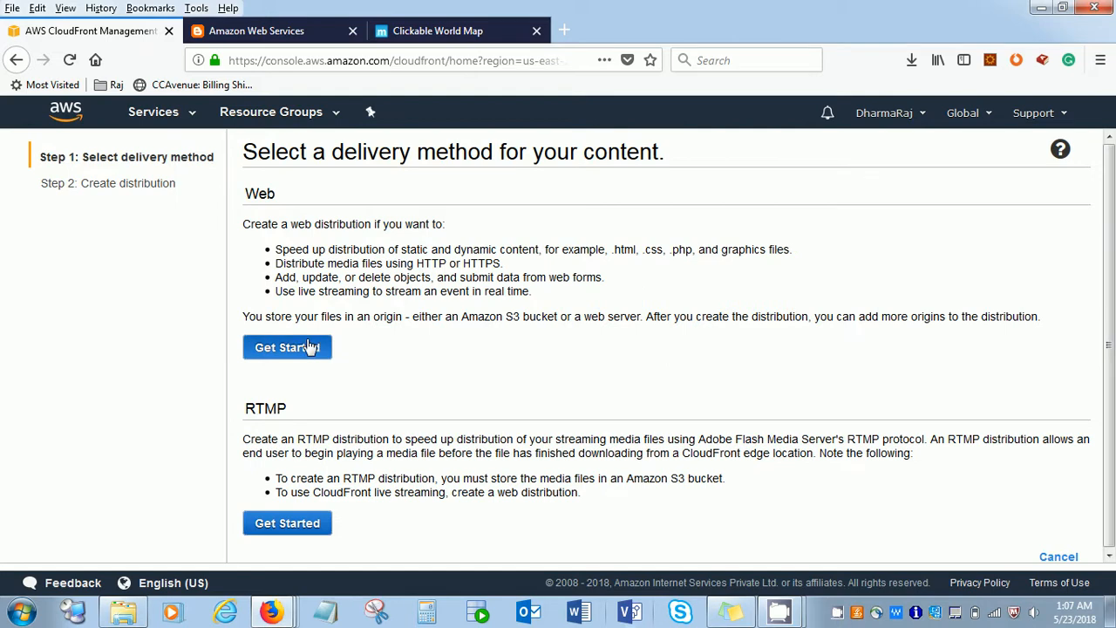
click(624, 228)
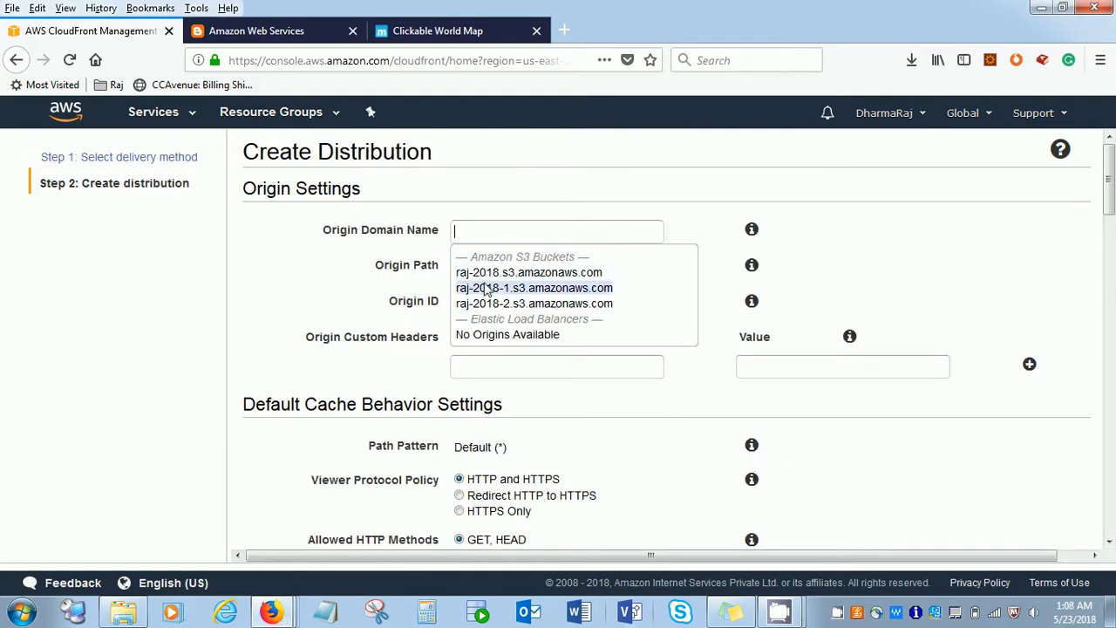
click(550, 289)
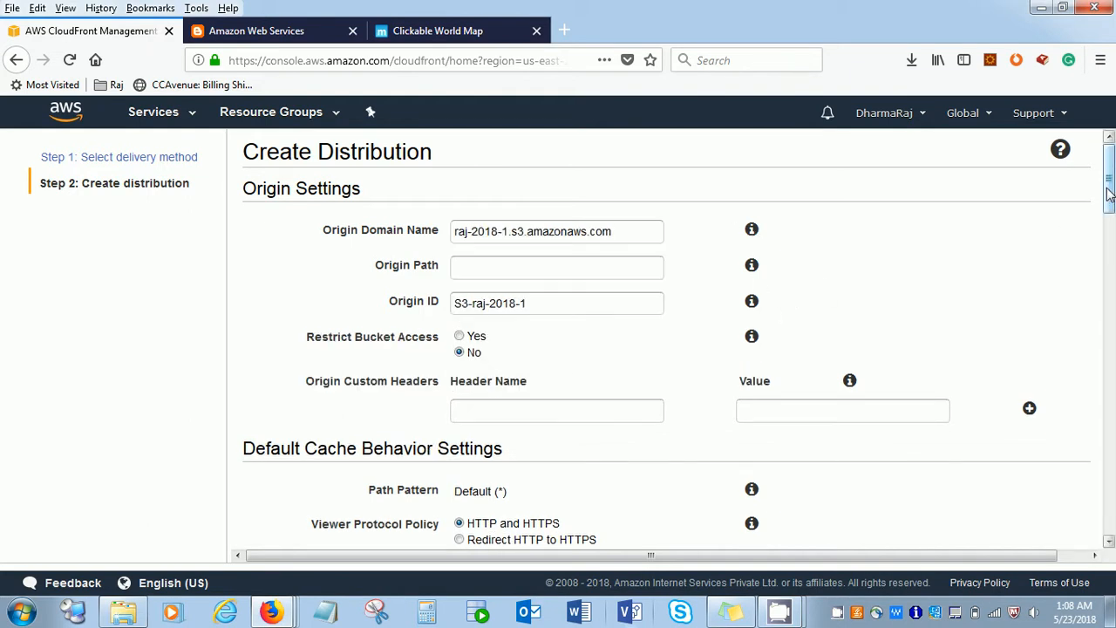
- Examine the Origin Path and Origin ID fields and show the help description for the Origin ID
scroll(1109, 194, down, 1)
click(525, 229)
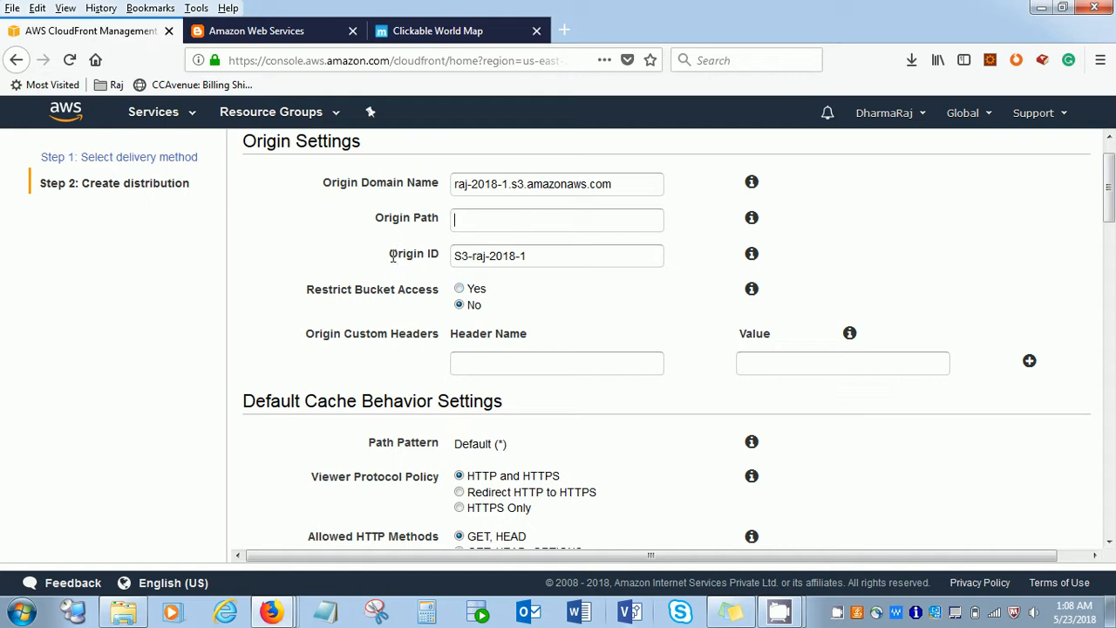
drag(390, 254, 431, 258)
click(703, 256)
mouse_move(752, 255)
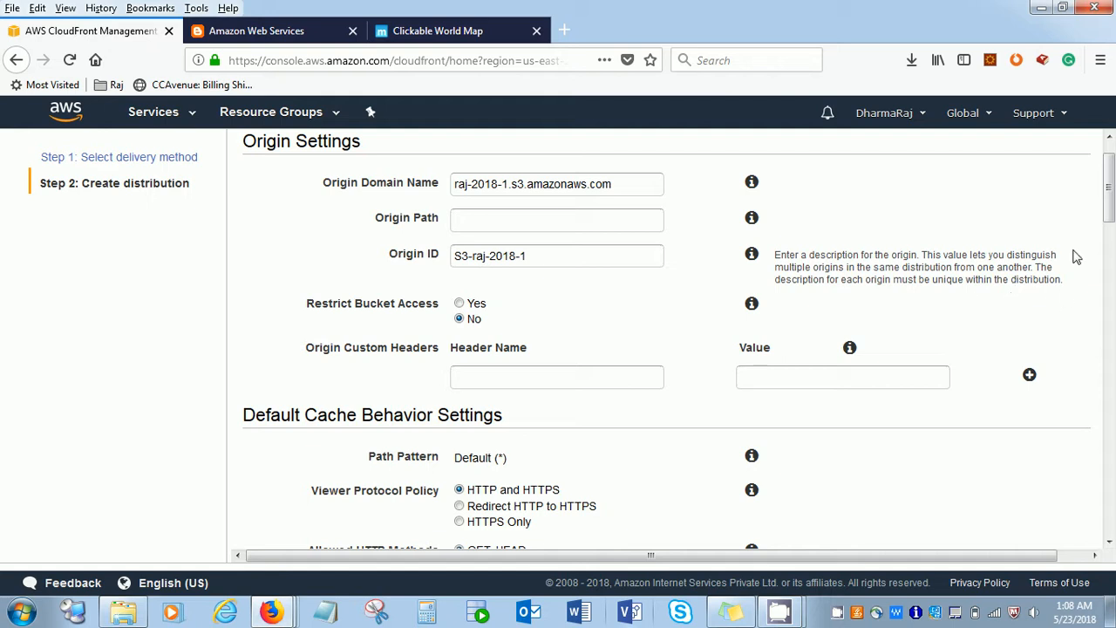
- Restrict bucket access for the origin and choose Create a New Identity as the origin access identity
drag(1111, 202, 1111, 219)
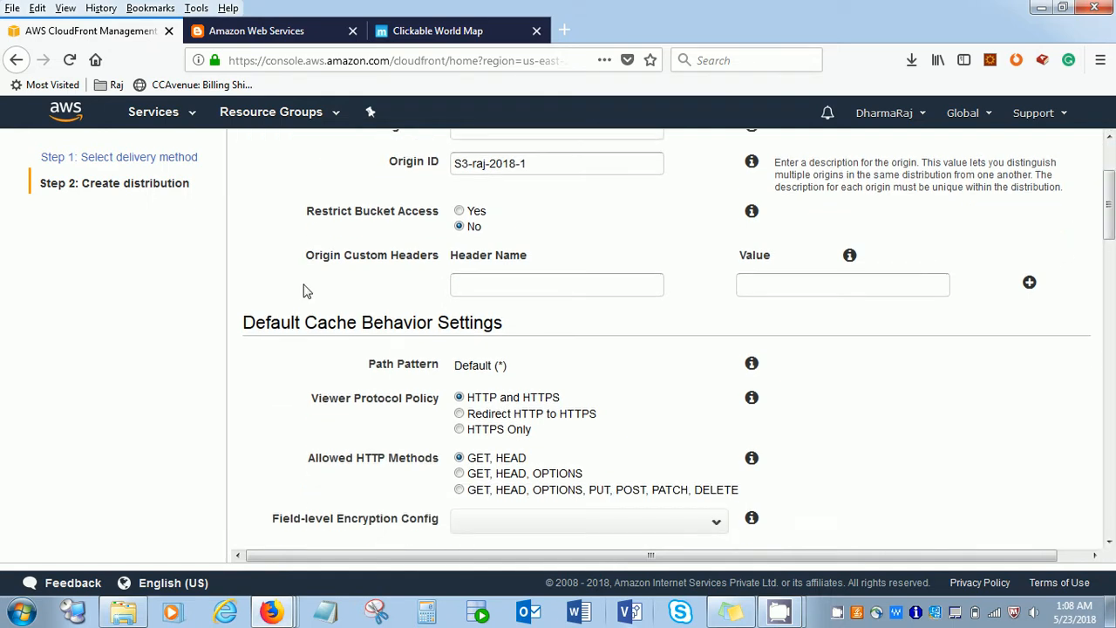
drag(307, 210, 409, 214)
click(459, 211)
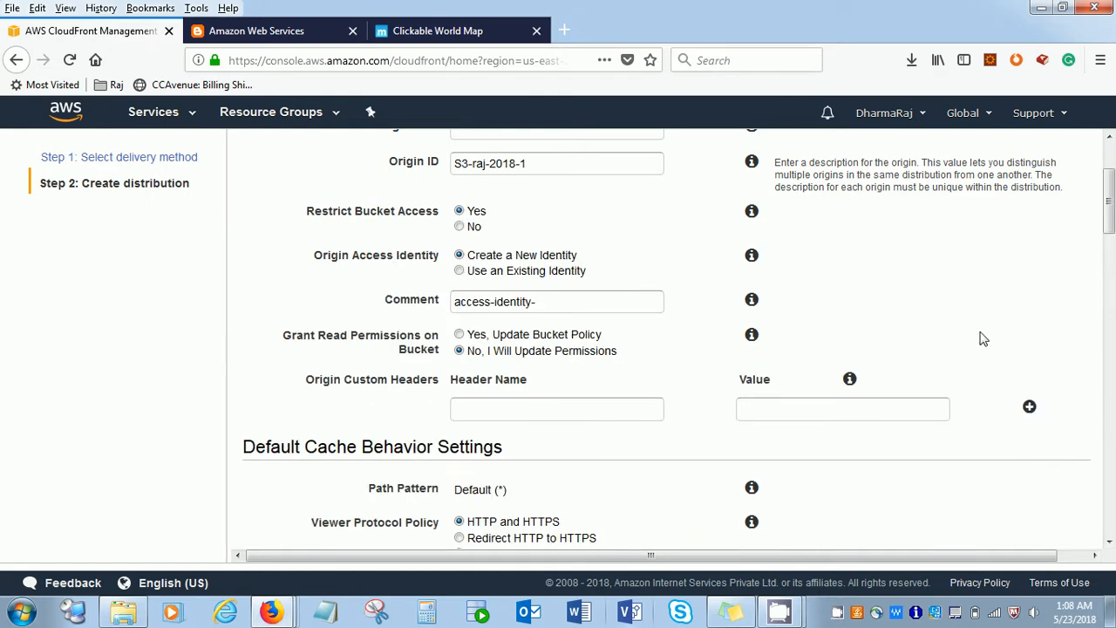
drag(1110, 200, 1110, 216)
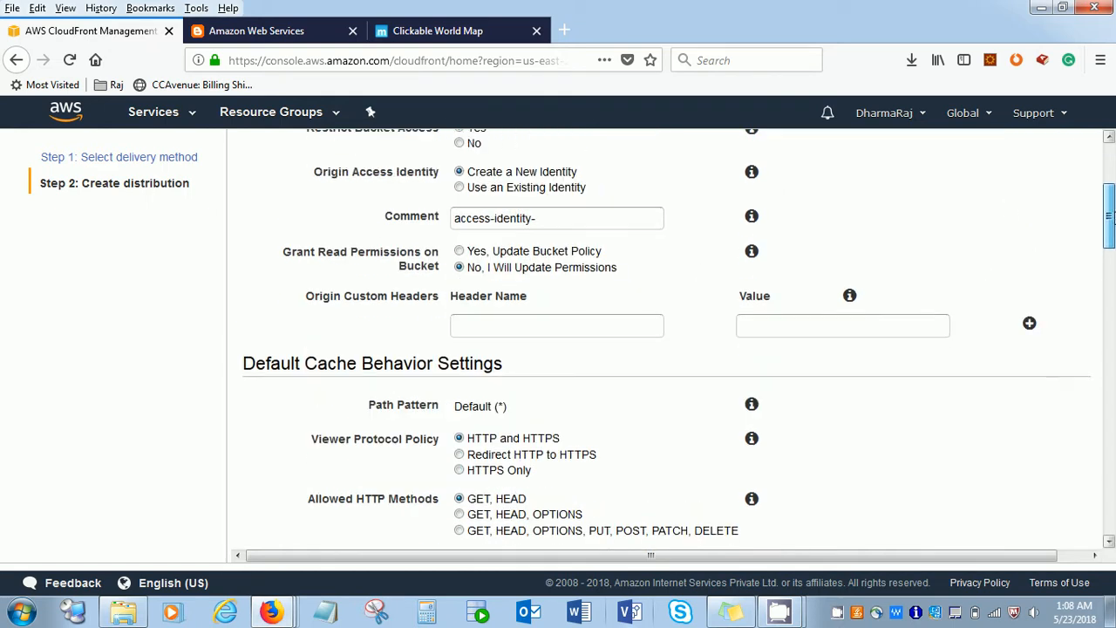
click(459, 188)
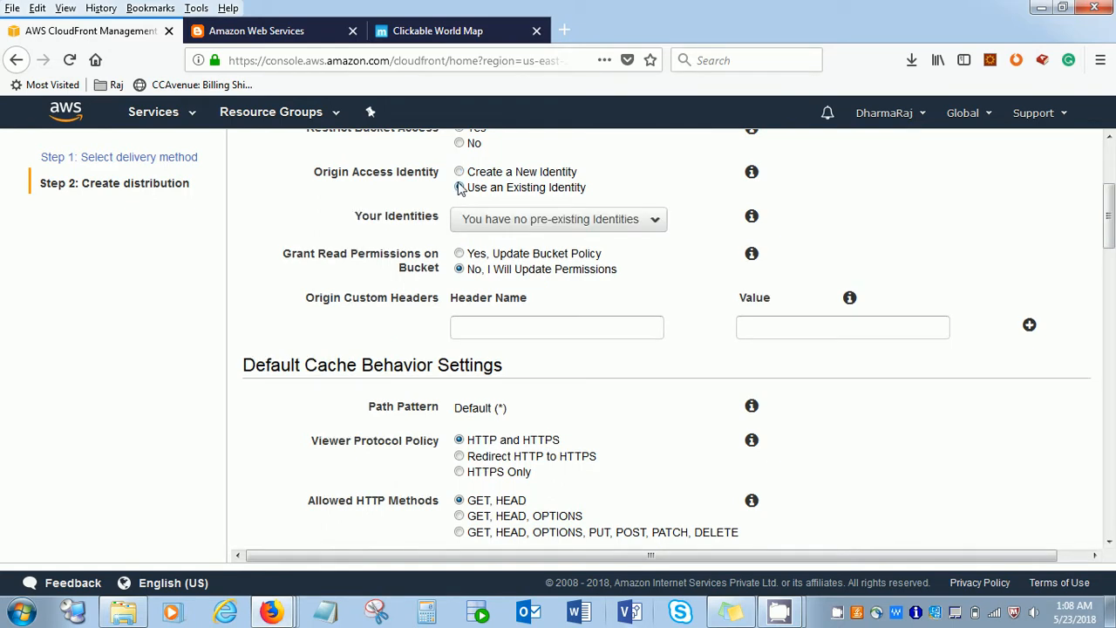
click(459, 172)
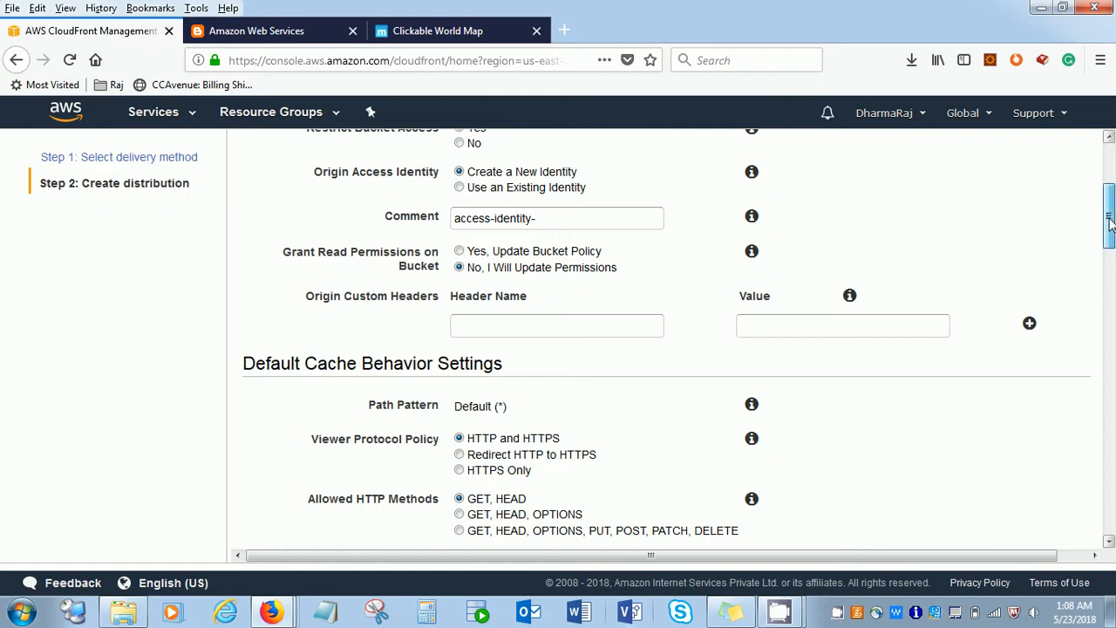
- Set the Viewer Protocol Policy in the default cache behavior to Redirect HTTP to HTTPS
drag(1110, 224, 1110, 228)
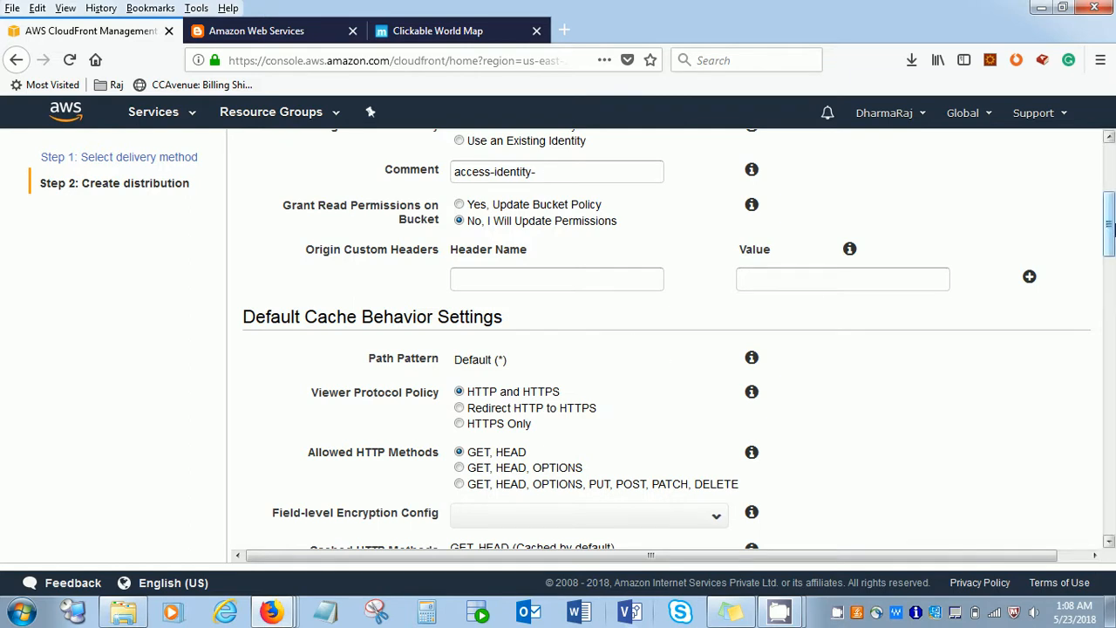
drag(1111, 225, 1110, 264)
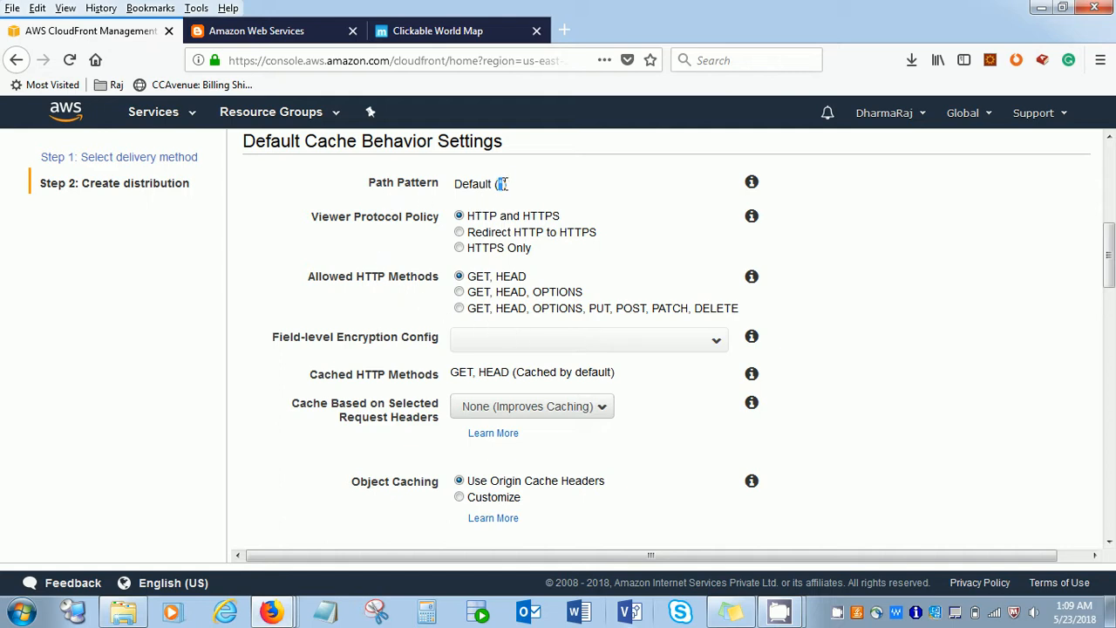
click(535, 200)
click(459, 234)
click(459, 248)
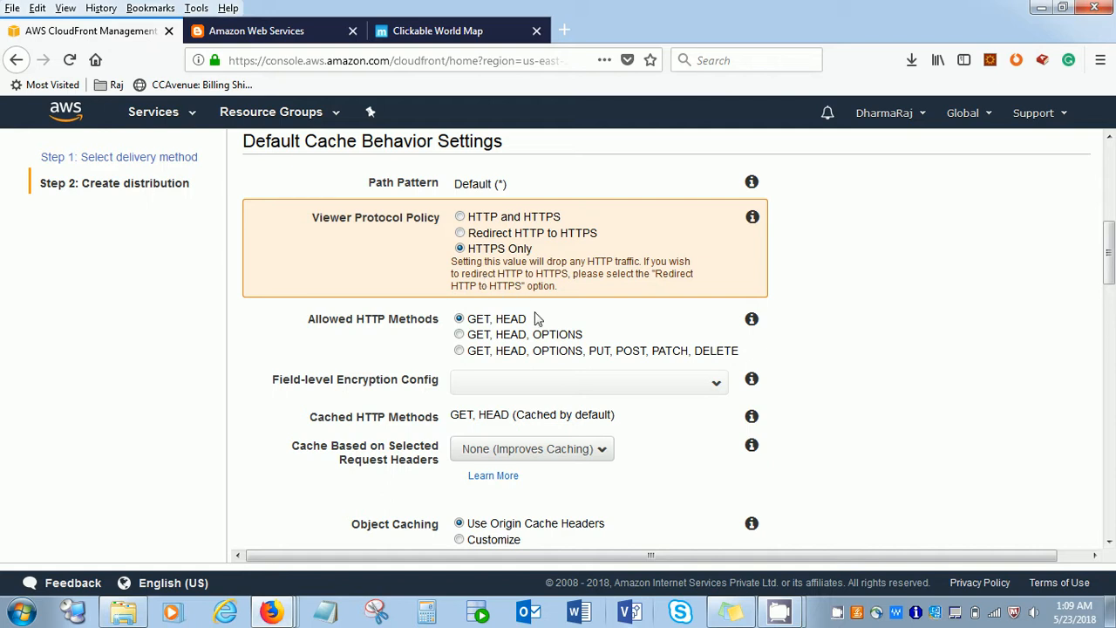
click(460, 232)
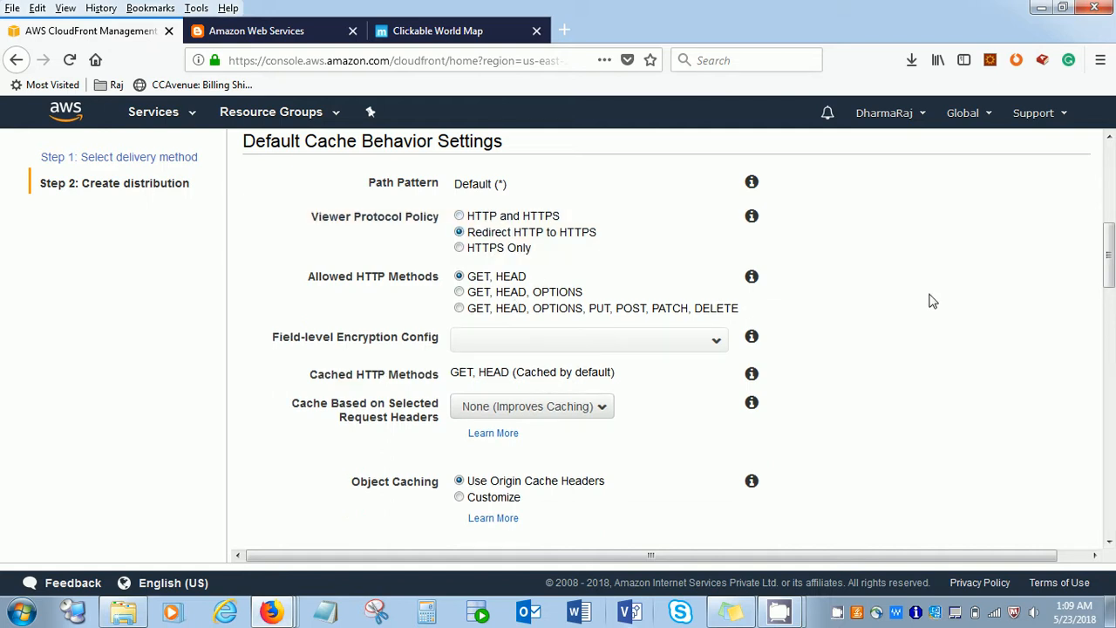
- Review the remaining default cache behavior settings, including allowed HTTP methods, object caching, TTL values and viewer access
drag(1110, 266, 1112, 285)
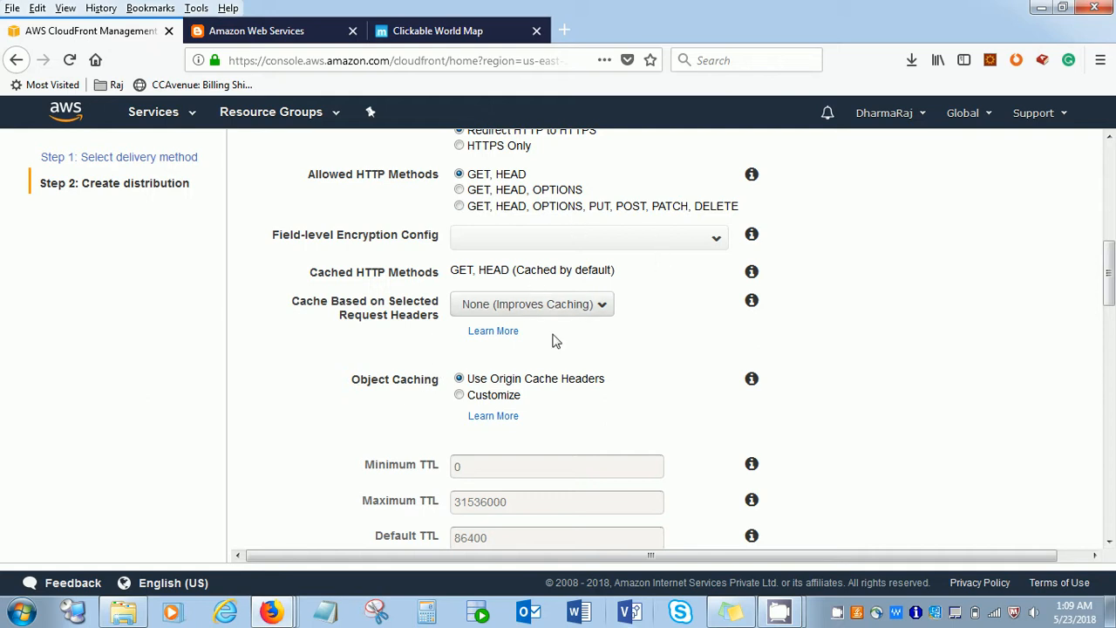
drag(1111, 292, 1111, 337)
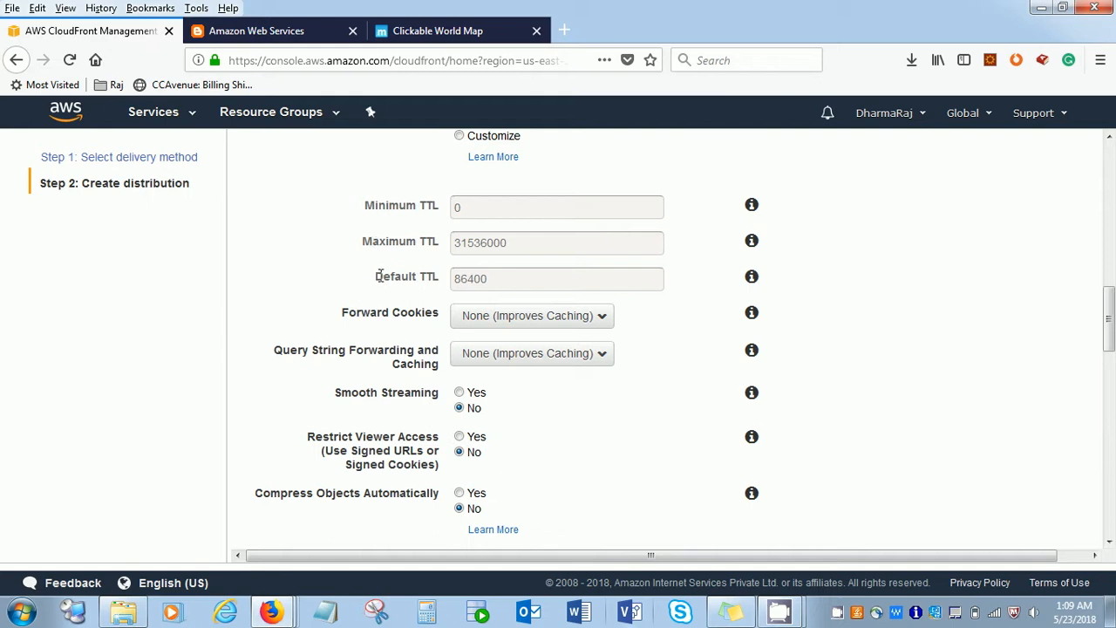
drag(378, 275, 427, 280)
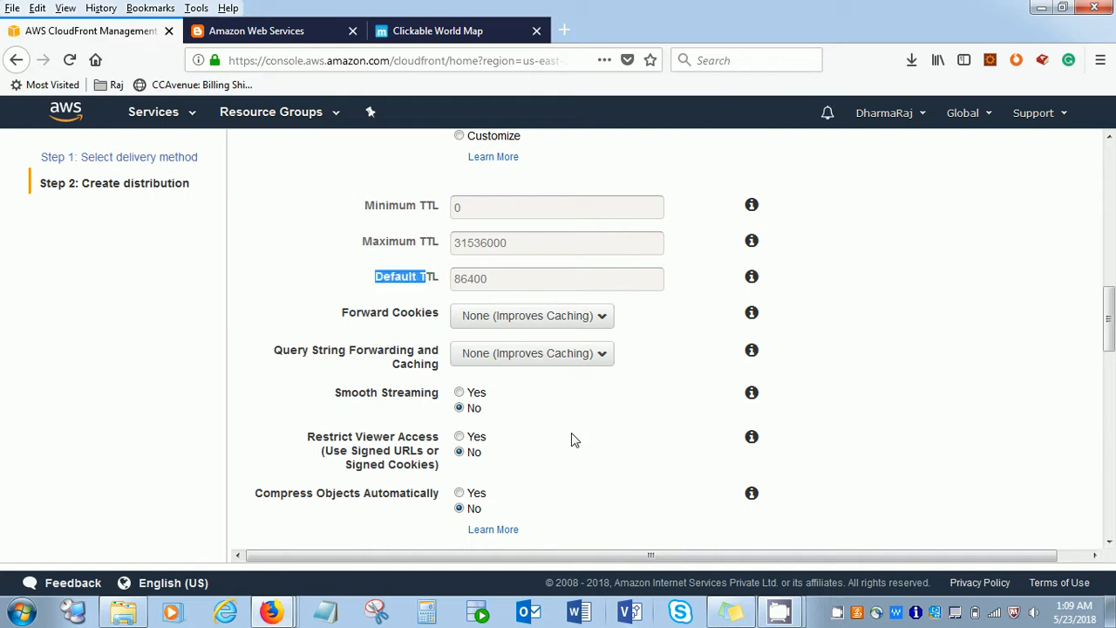
scroll(465, 221, down, 3)
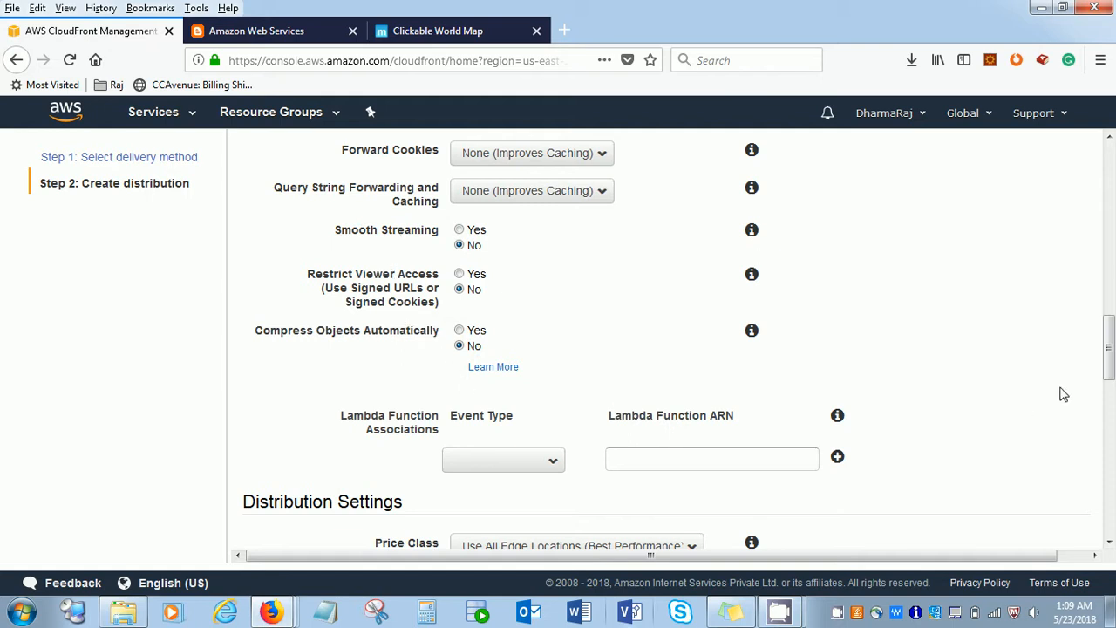
- Review the Price Class choices and the default and custom SSL Certificate options in the distribution settings
drag(1109, 364, 1111, 418)
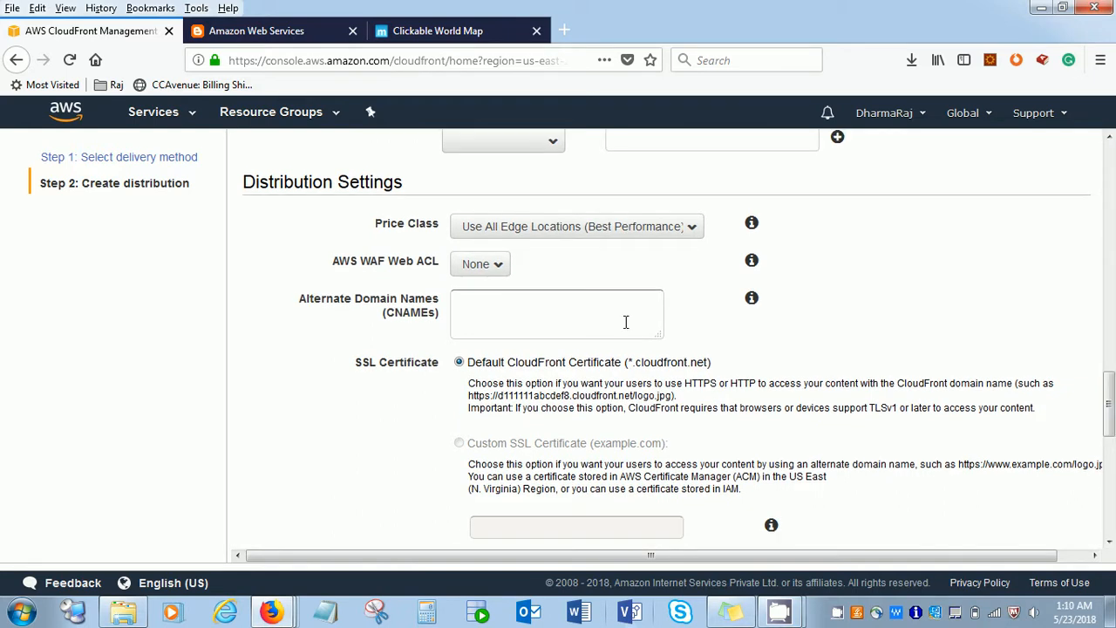
click(648, 232)
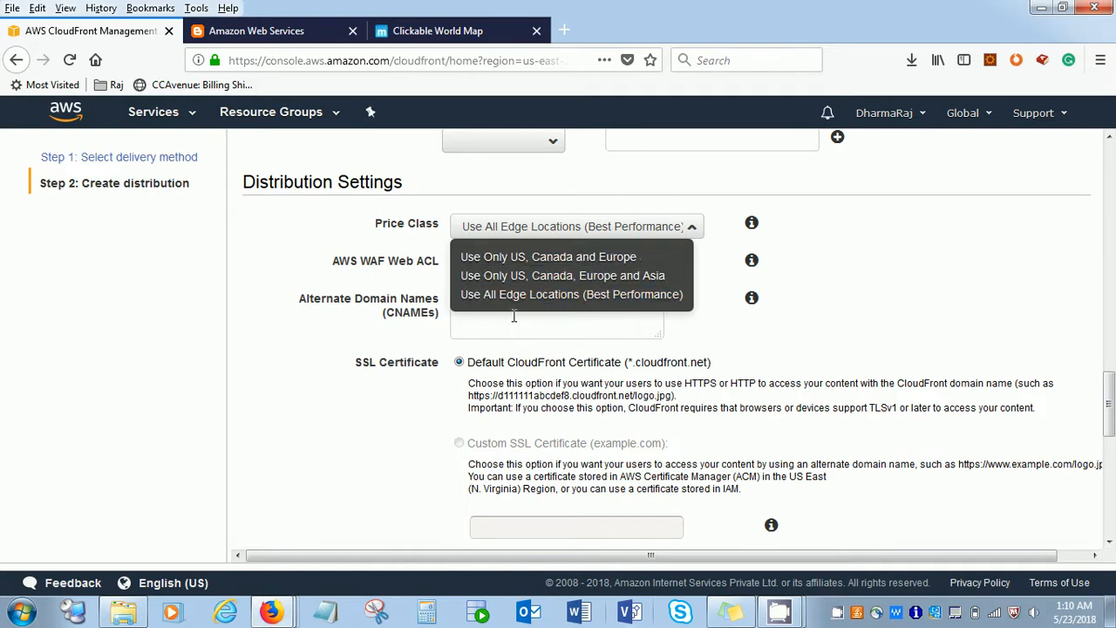
click(395, 286)
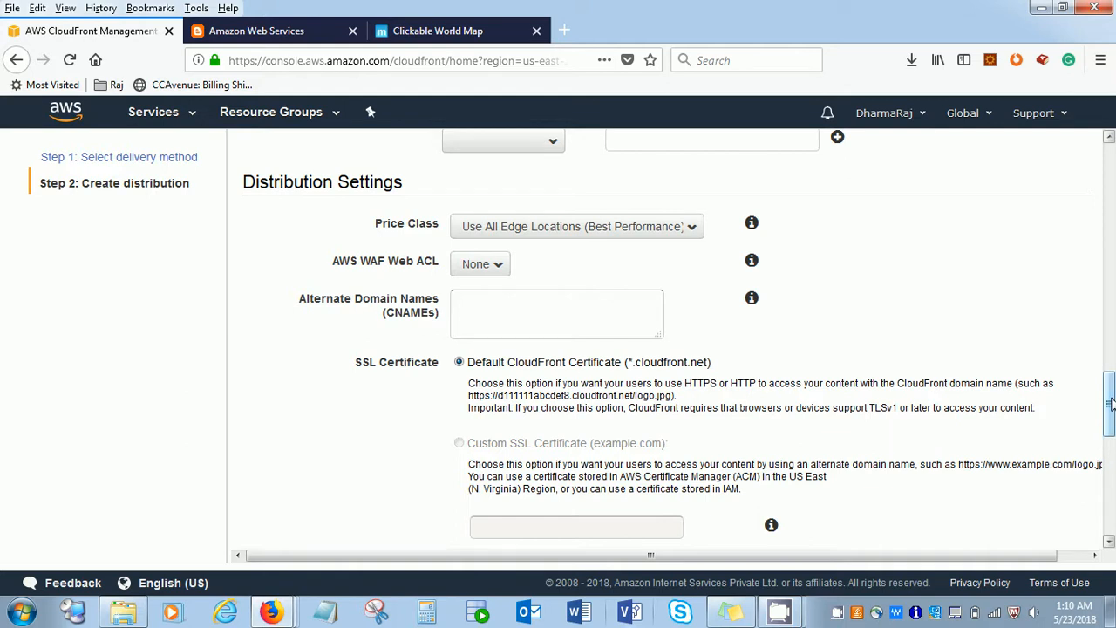
drag(1109, 403, 1109, 429)
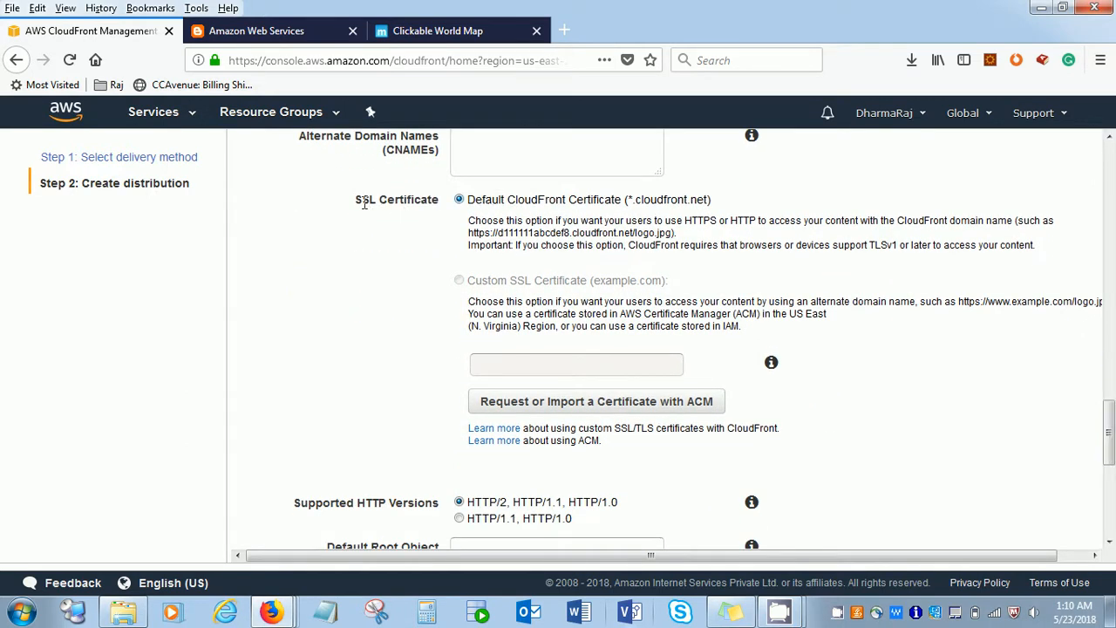
drag(365, 203, 503, 233)
click(586, 216)
drag(640, 200, 708, 208)
click(638, 208)
drag(593, 280, 659, 293)
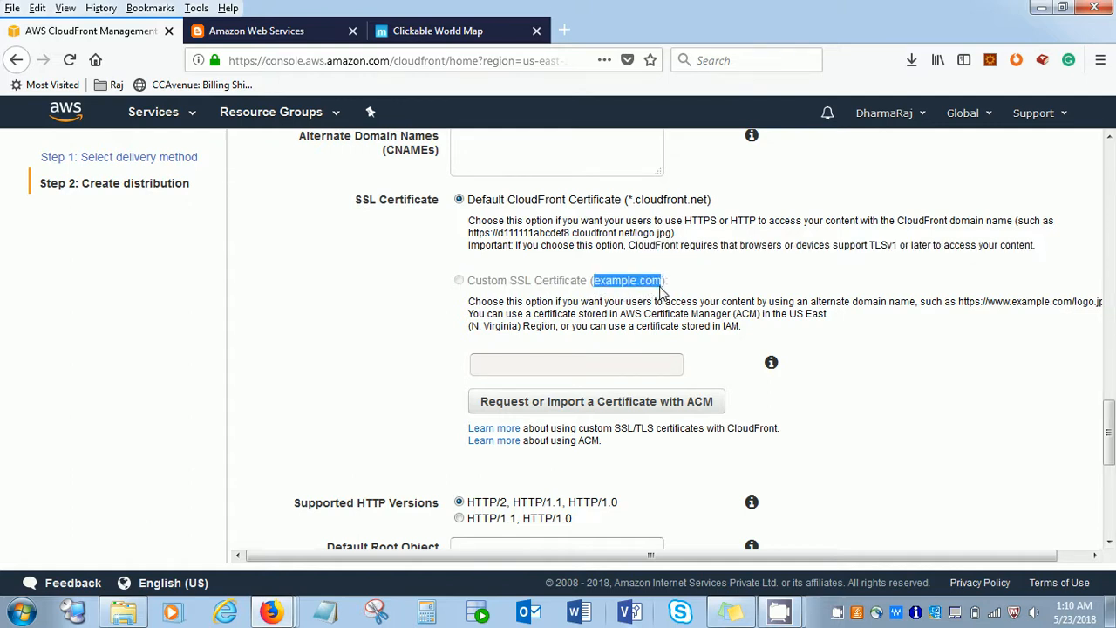
click(674, 285)
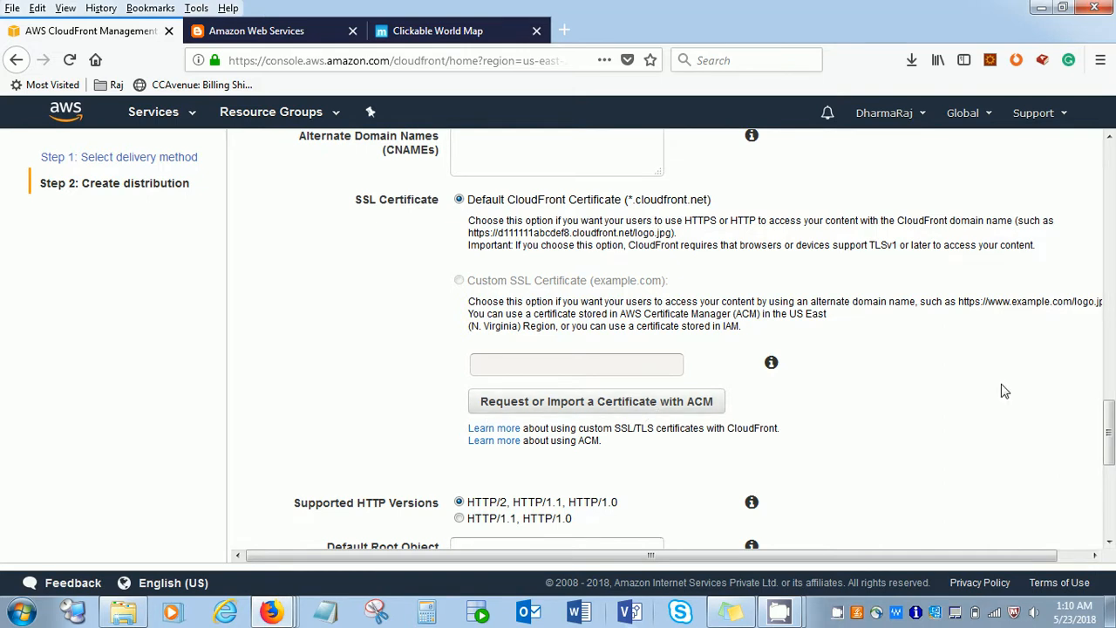
- Create the distribution, keeping the default logging, IPv6 and distribution state settings
drag(1110, 431, 1111, 504)
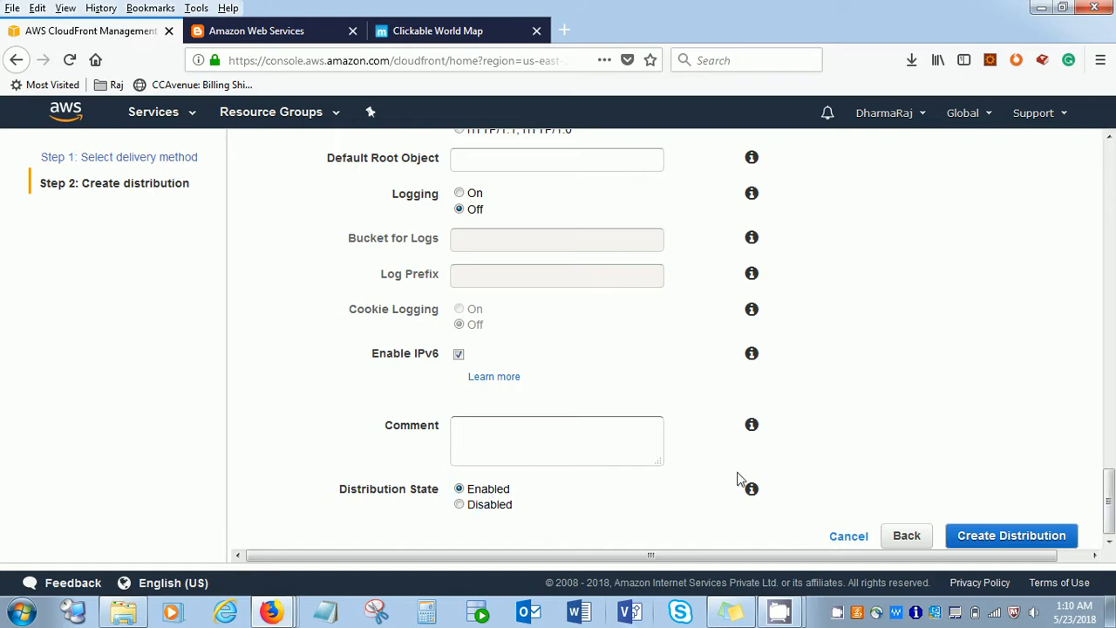
click(1012, 536)
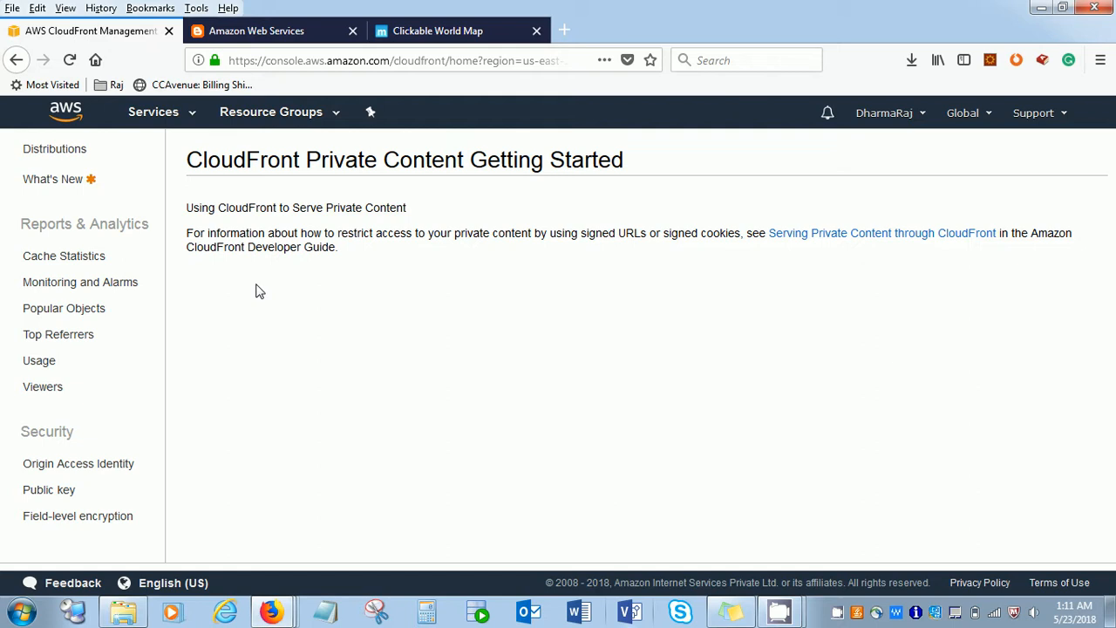
mouse_move(785, 604)
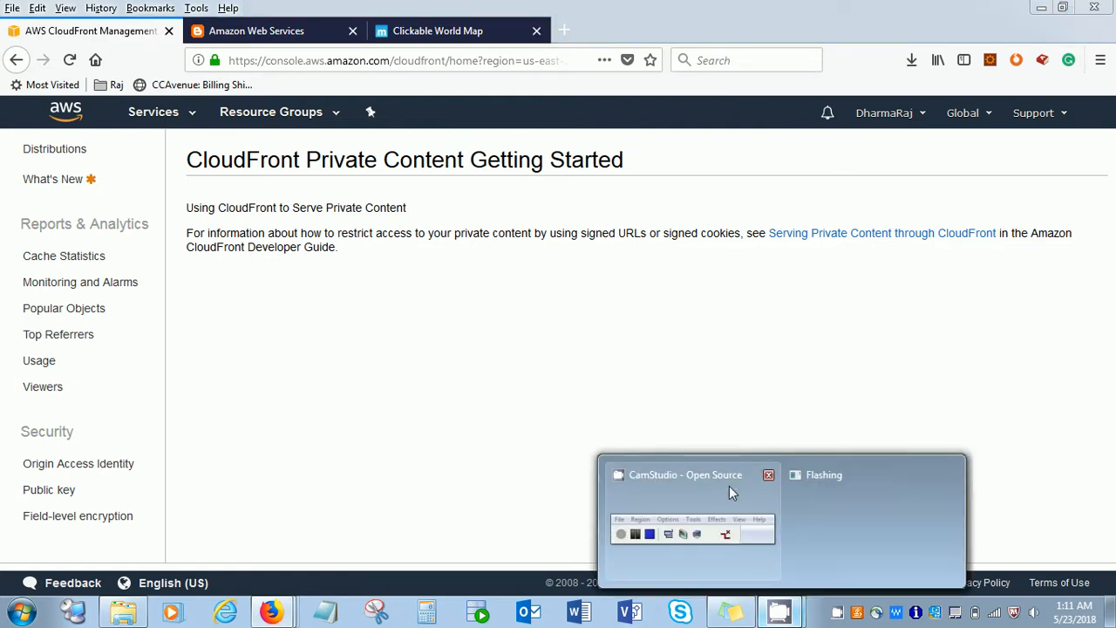
click(729, 486)
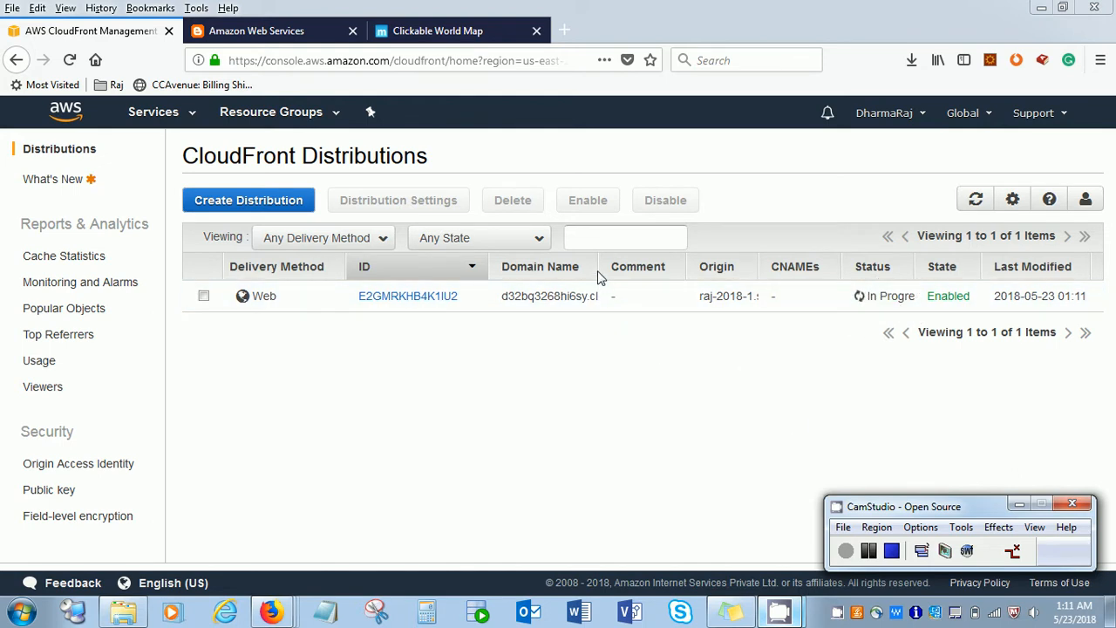
- Examine the new distribution's full domain name and status in the distributions list, resizing the columns as needed
drag(602, 272, 687, 270)
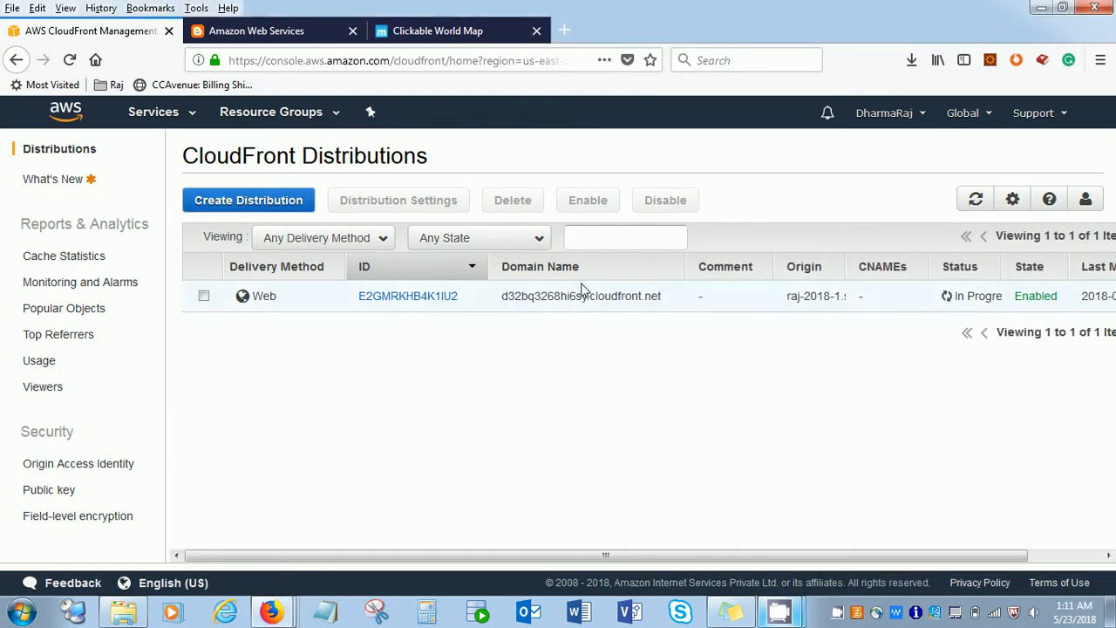
drag(503, 297, 586, 297)
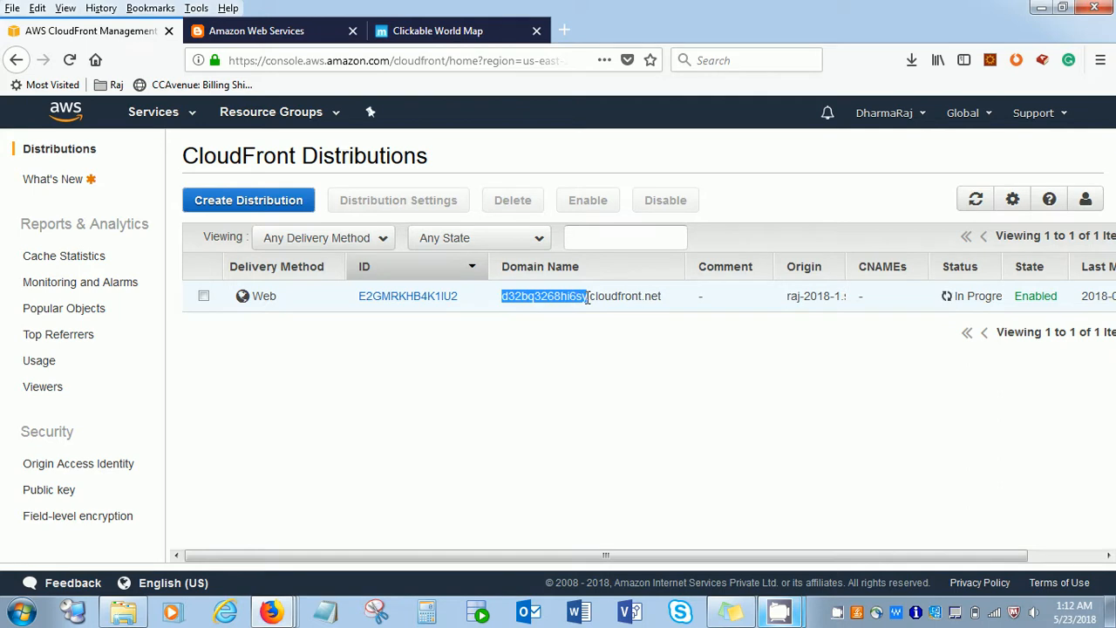
drag(588, 298, 587, 297)
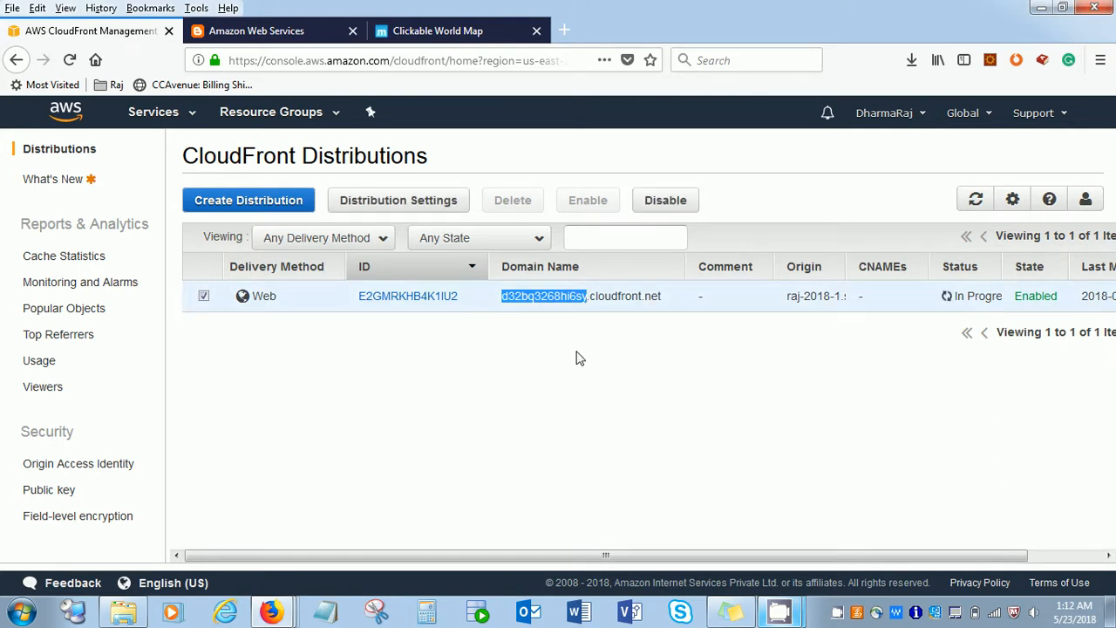
click(539, 345)
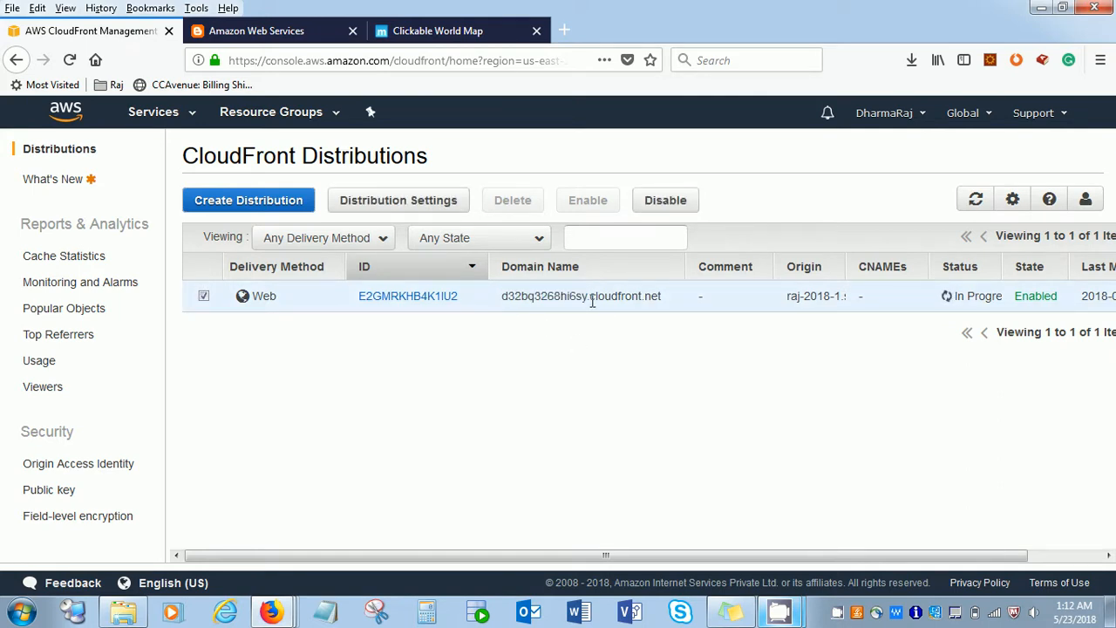
drag(590, 298, 661, 296)
click(573, 381)
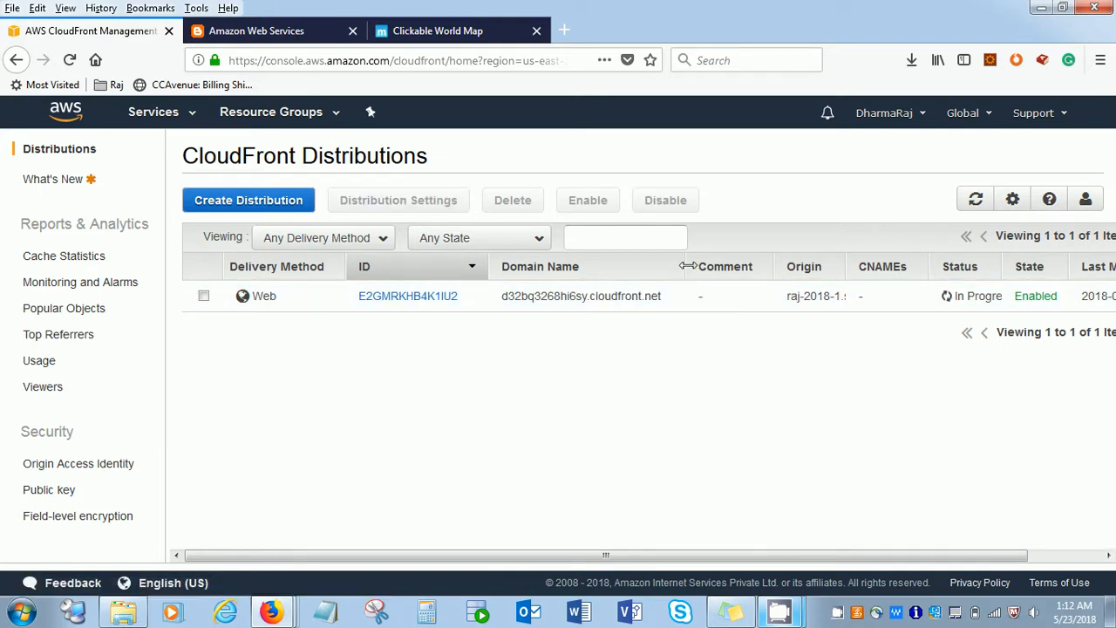
drag(688, 266, 621, 266)
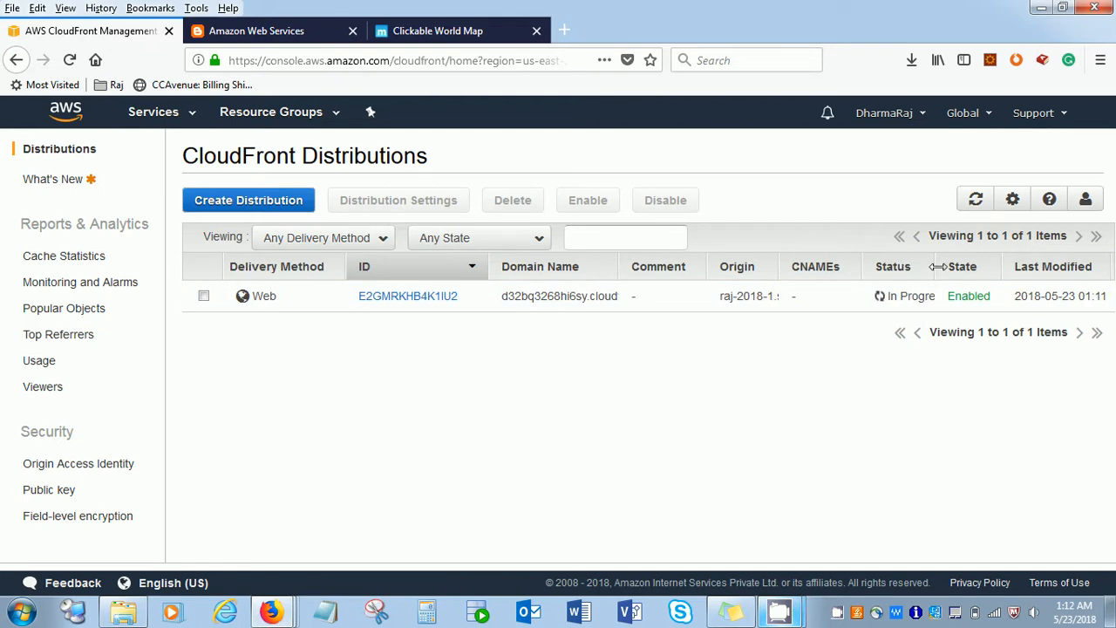
mouse_move(938, 266)
mouse_down()
mouse_move(952, 266)
mouse_move(942, 277)
mouse_up()
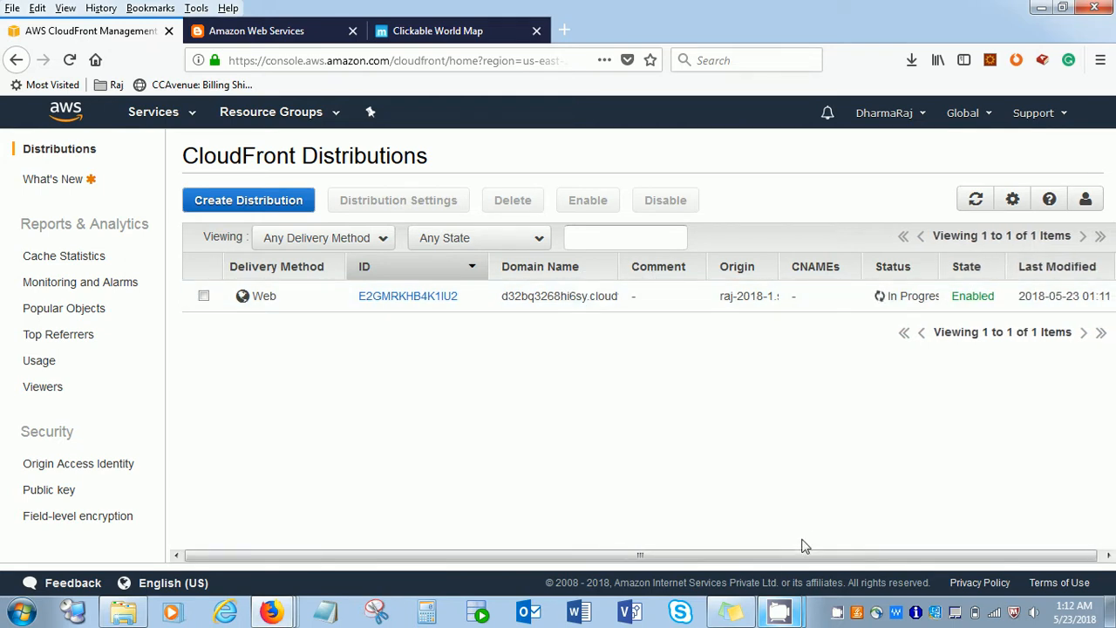
mouse_move(779, 613)
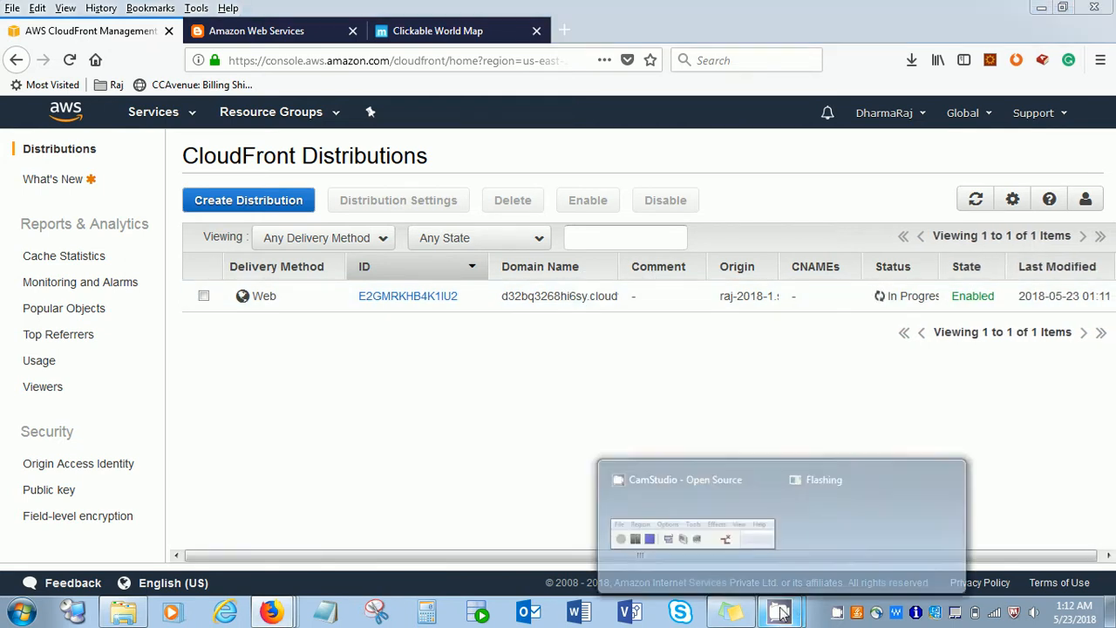
click(712, 479)
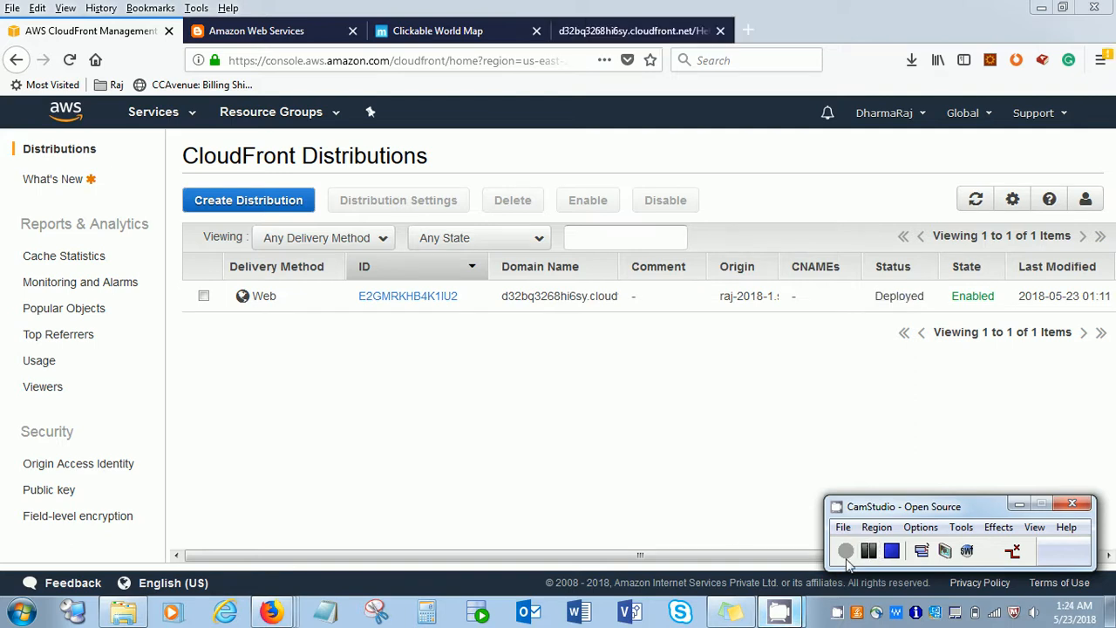
mouse_move(778, 613)
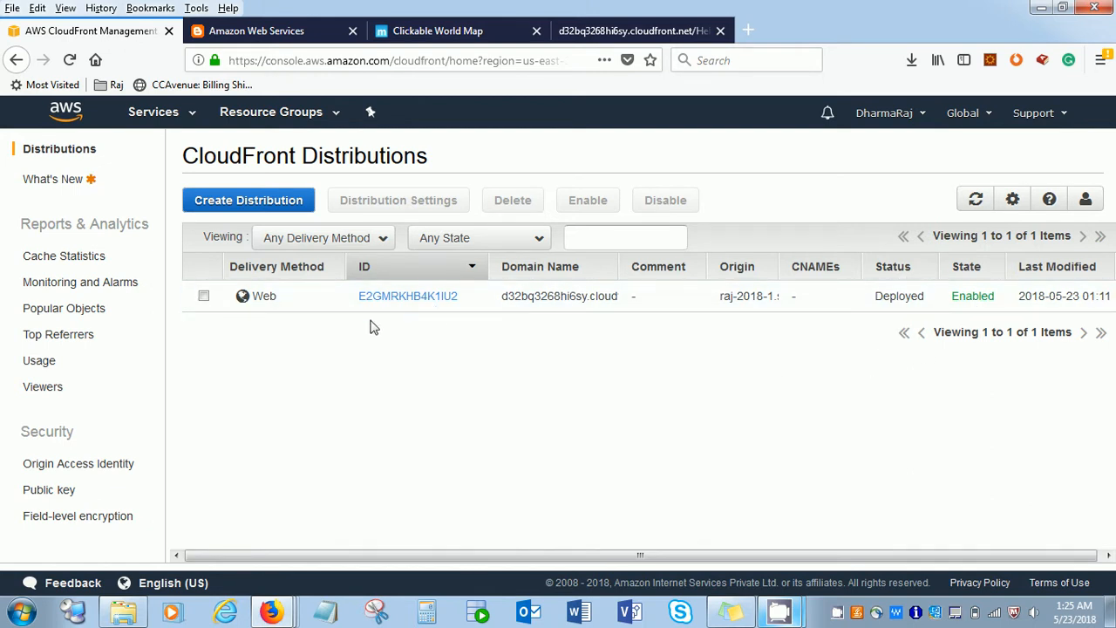
- Open the web distribution's settings and examine its general details, including the domain name
click(586, 296)
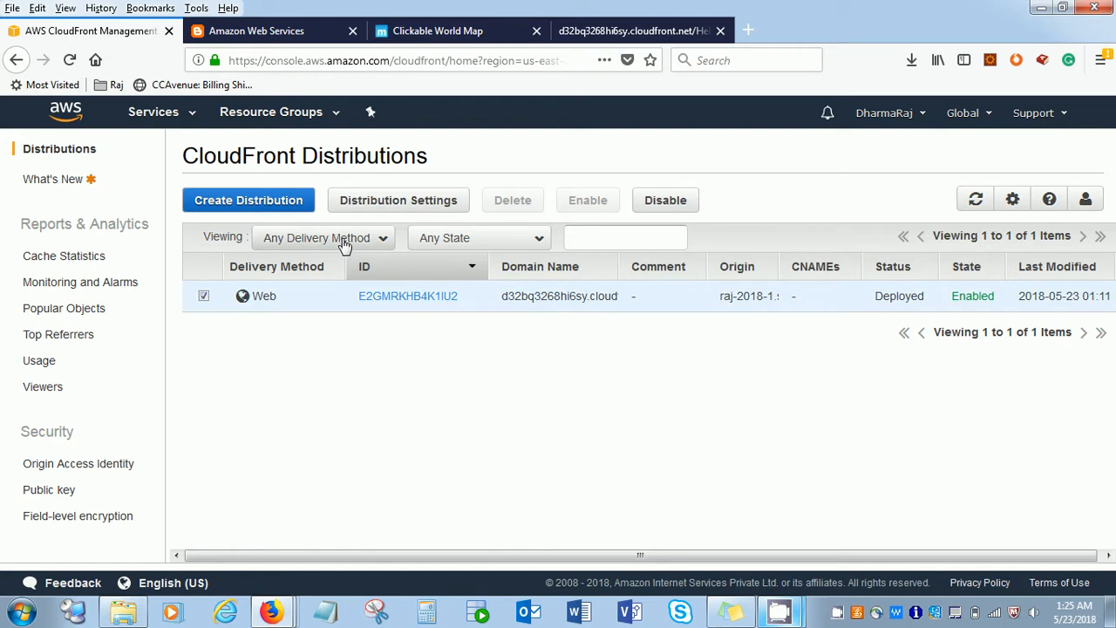
click(375, 207)
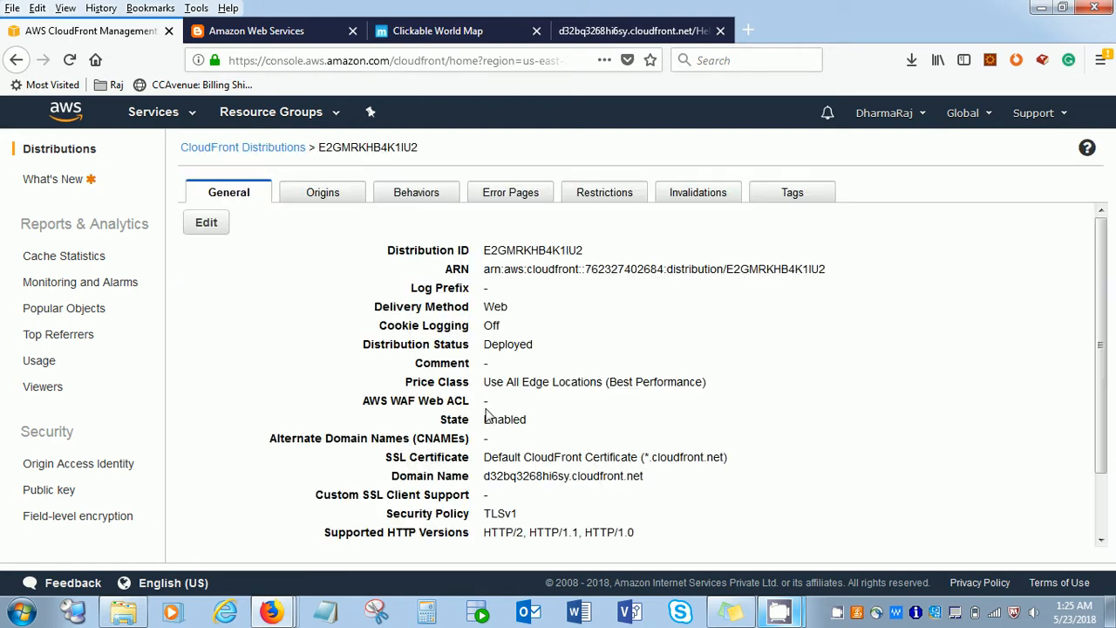
scroll(497, 436, down, 2)
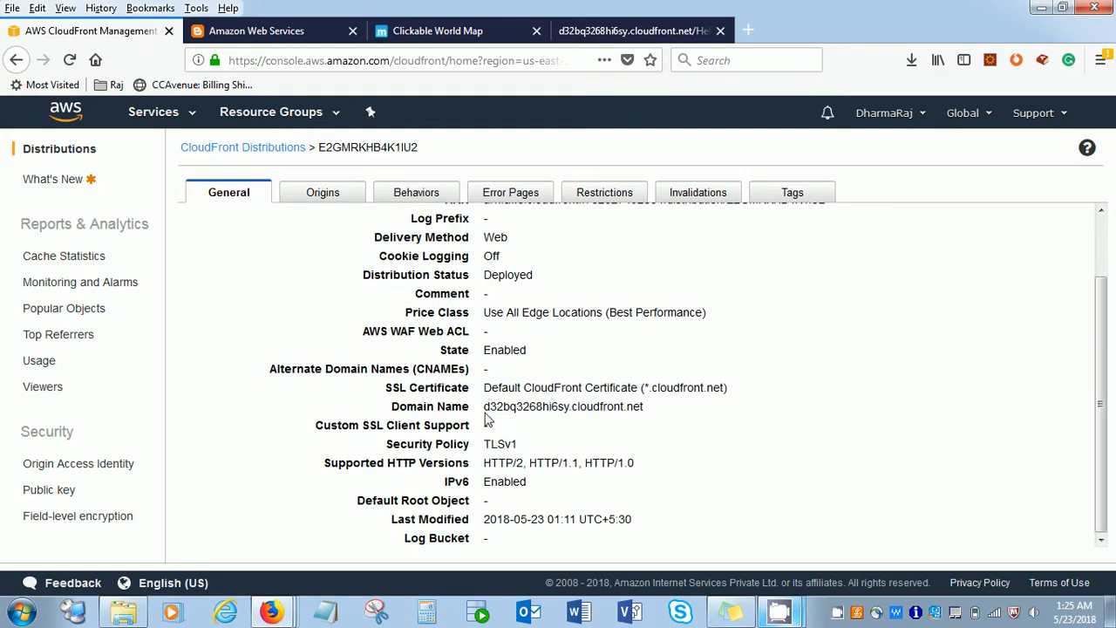
drag(484, 407, 658, 420)
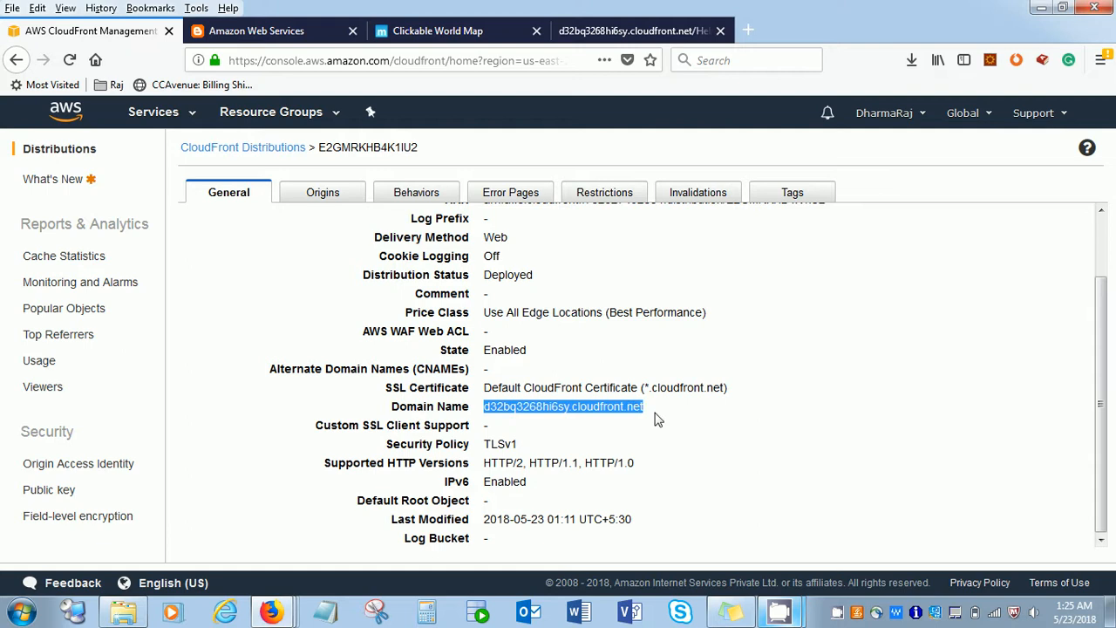
scroll(658, 421, up, 2)
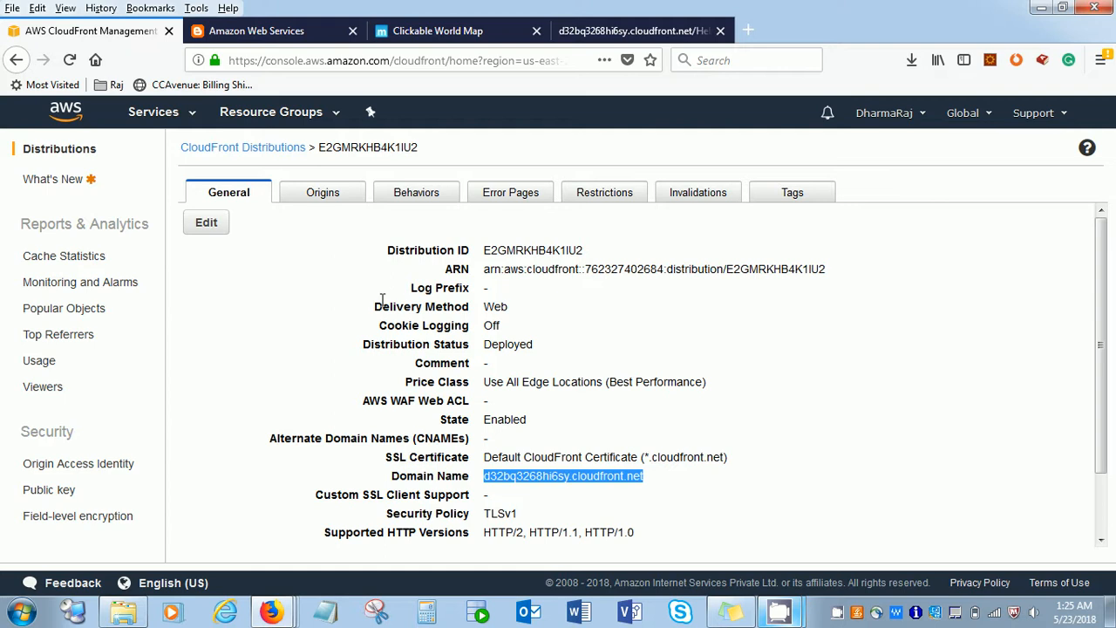
- Examine the distribution's origin and cache behavior entries, including the full Origin ID and the form for creating a behavior
click(339, 182)
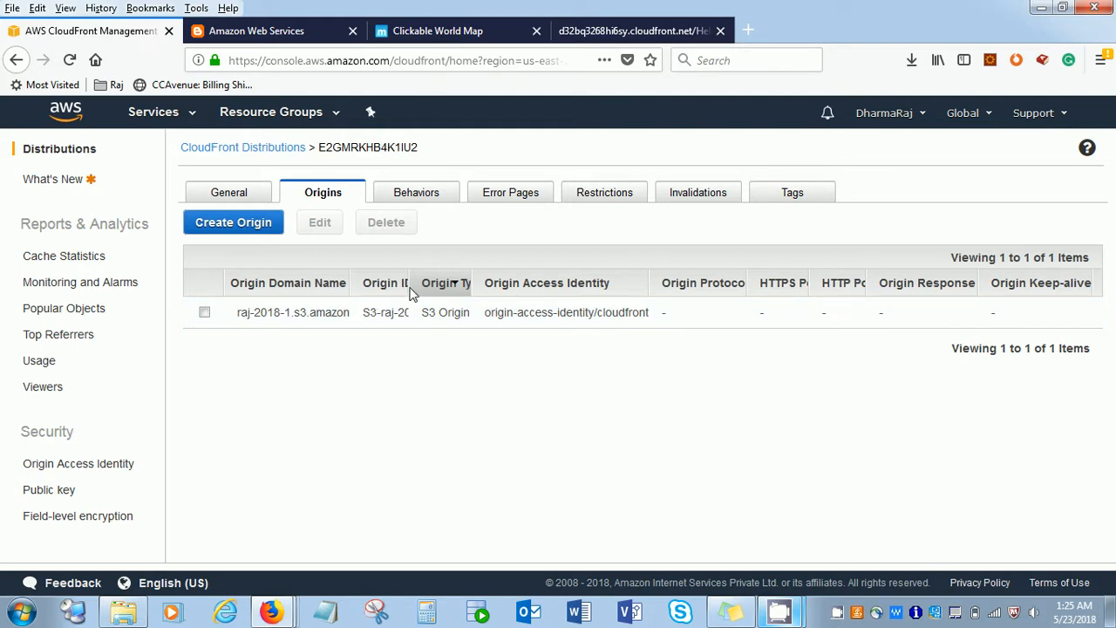
drag(412, 293, 474, 284)
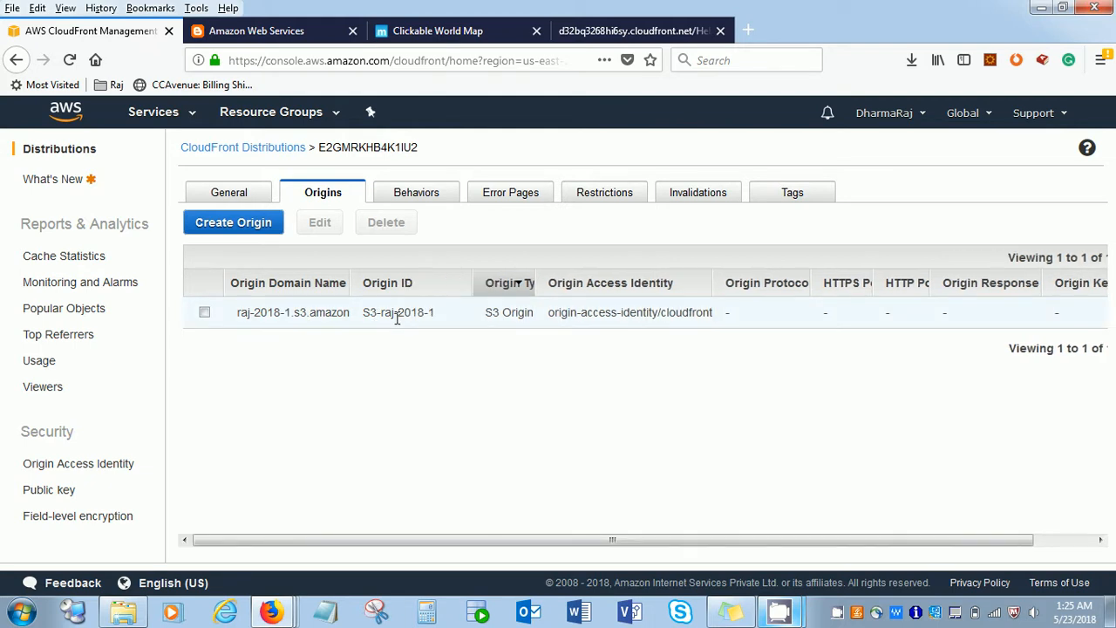
drag(471, 283, 452, 279)
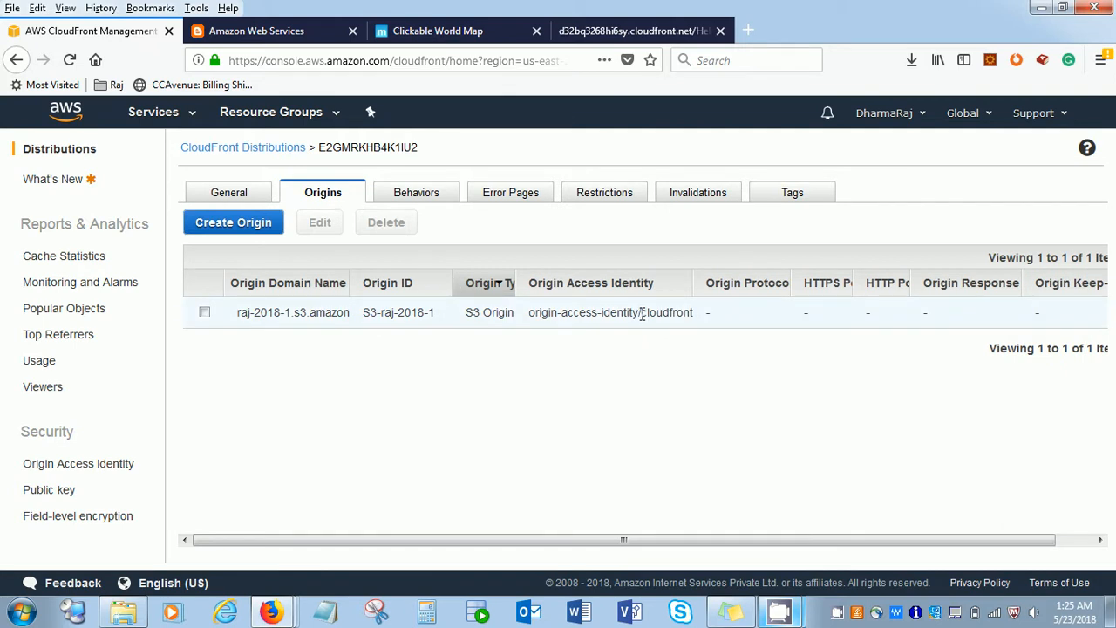
click(434, 199)
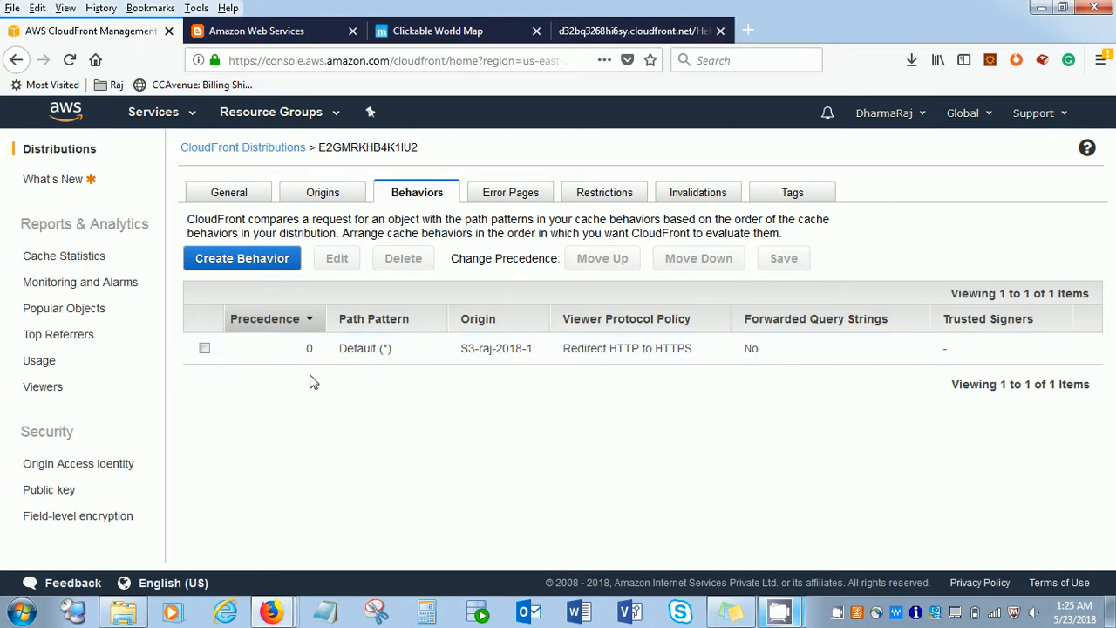
click(252, 259)
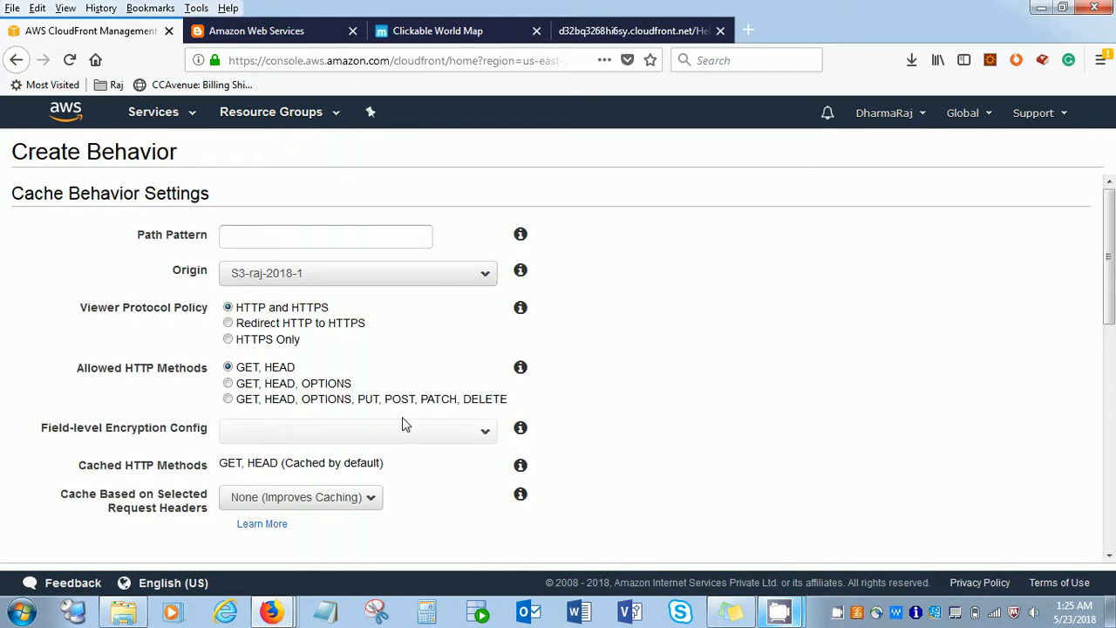
click(17, 61)
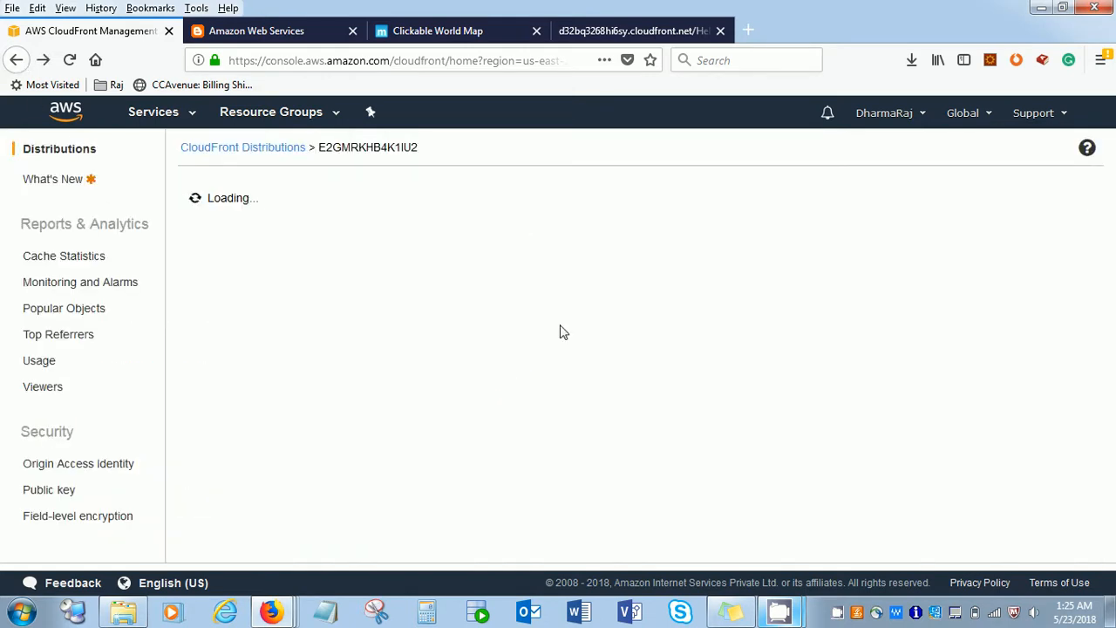
- Review the distribution's error pages, geo restrictions, invalidations and tags, ending at its general details
click(518, 195)
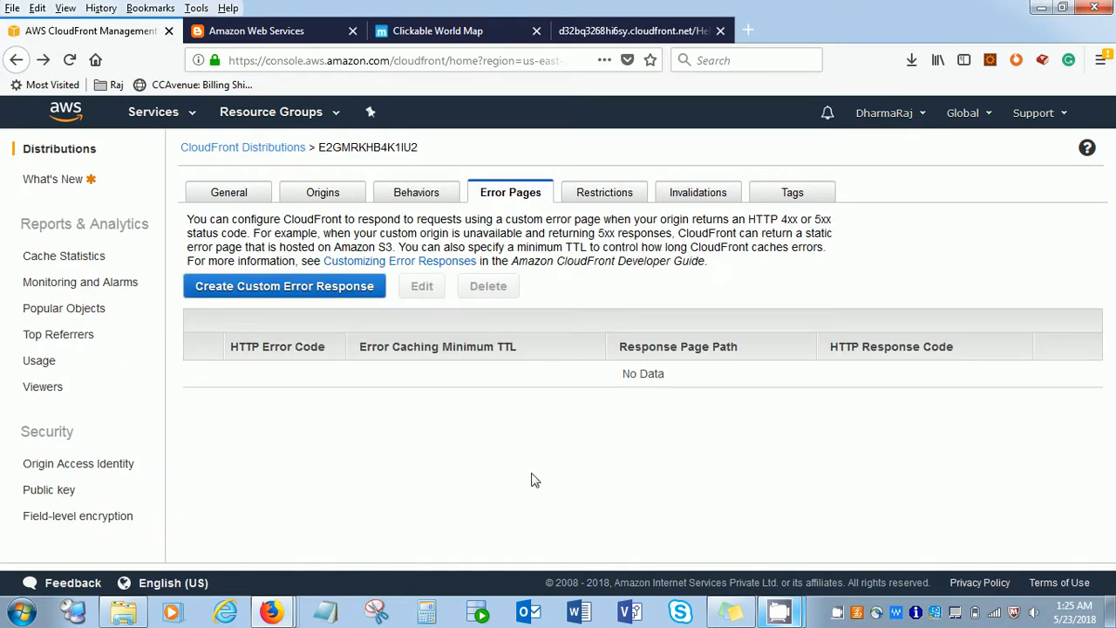
click(605, 196)
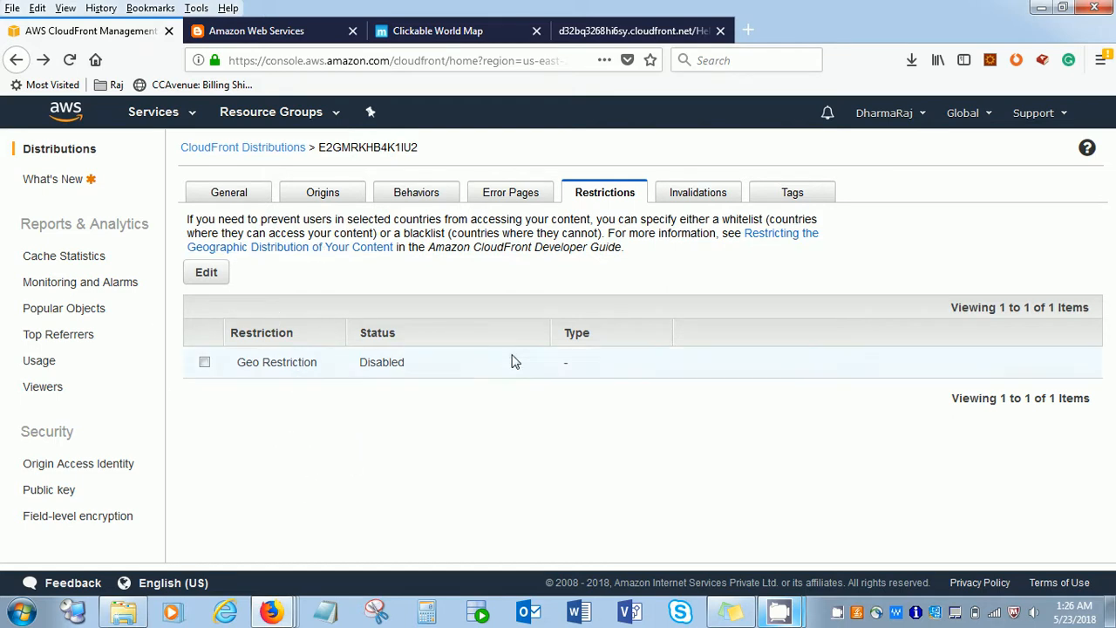
click(703, 195)
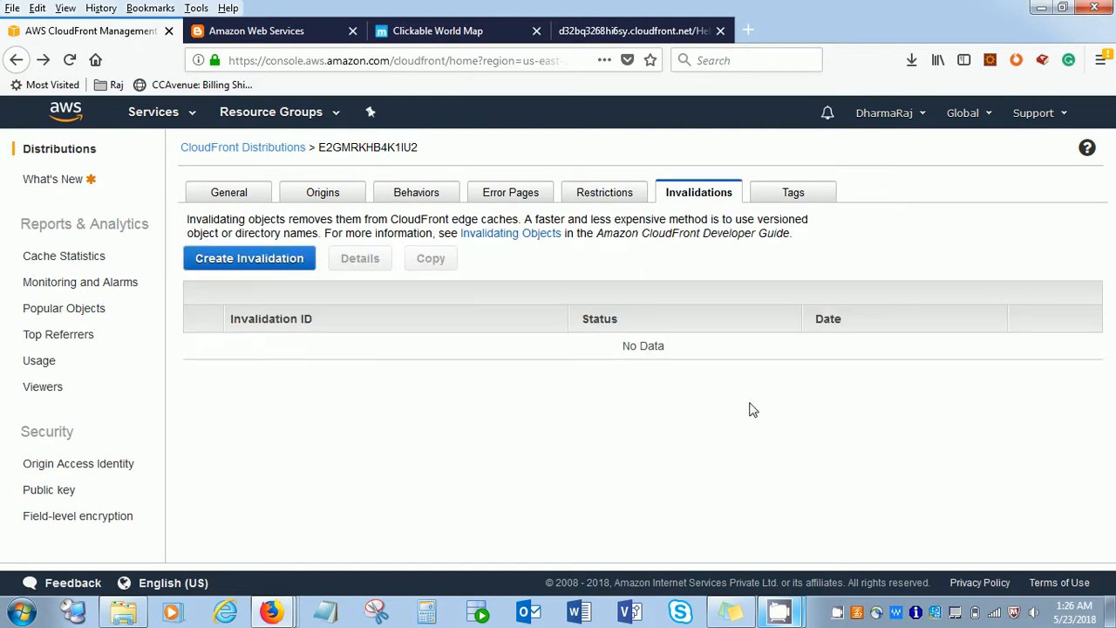
click(795, 195)
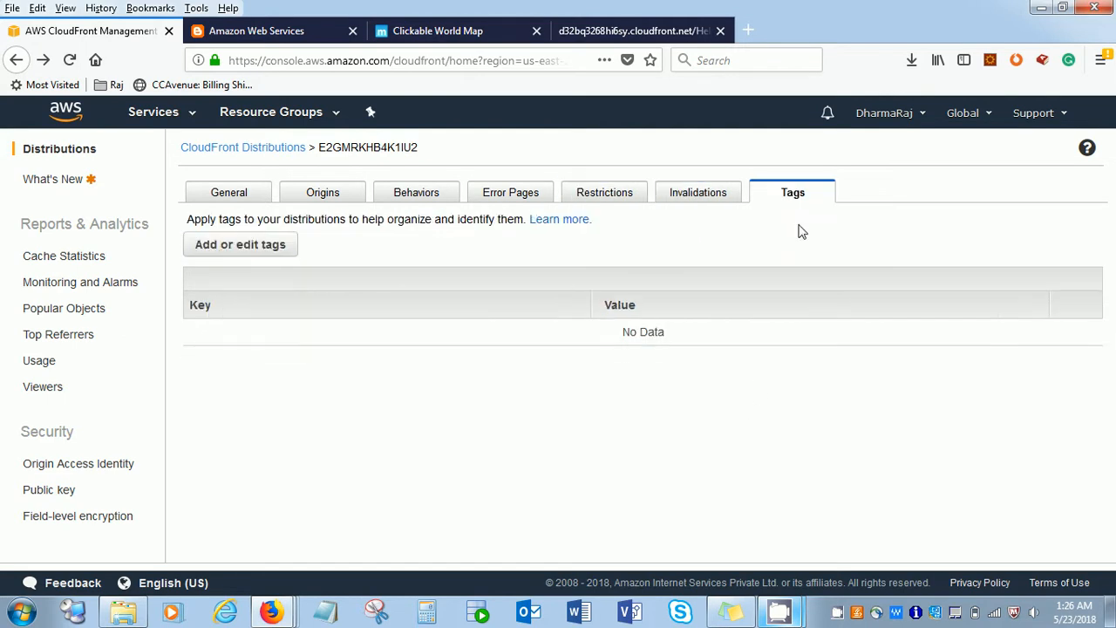
click(222, 204)
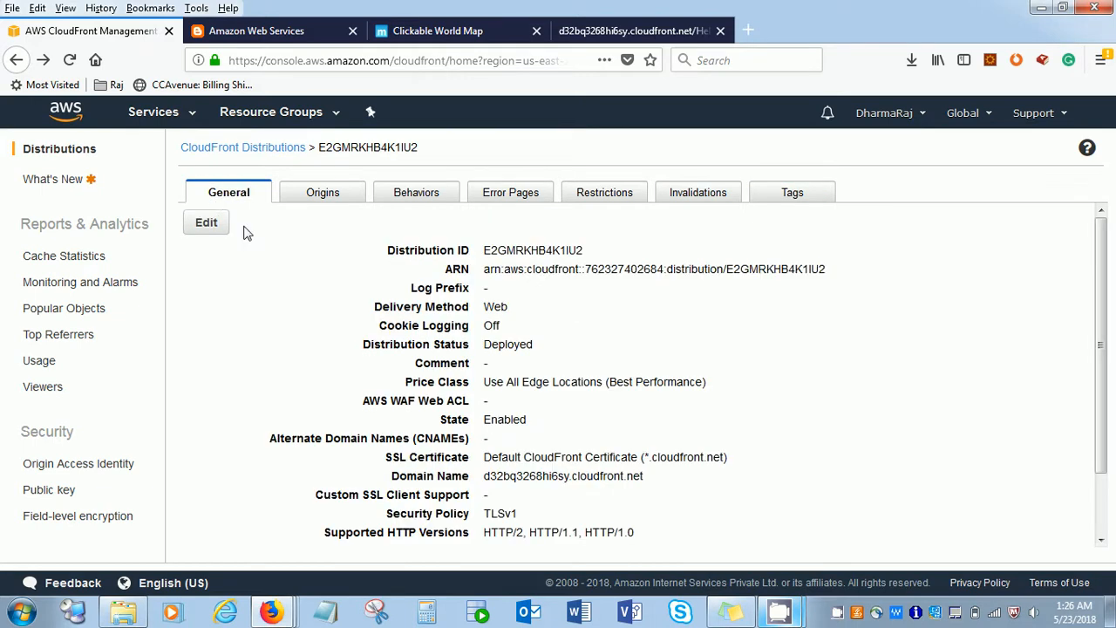
- Return to the list of CloudFront distributions and select the web distribution
click(69, 157)
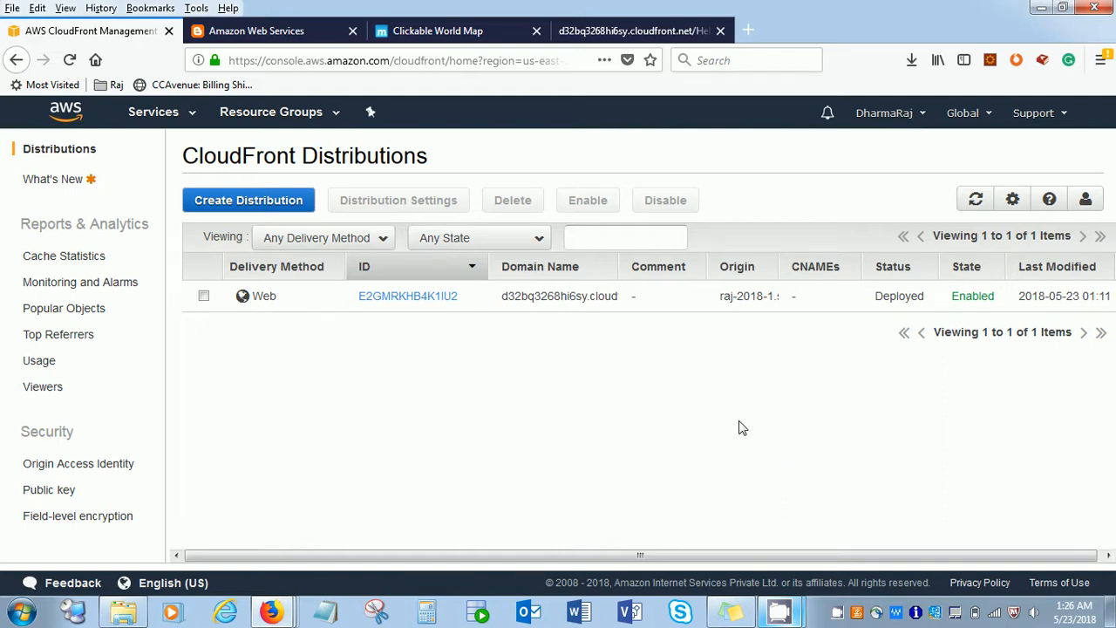
click(204, 297)
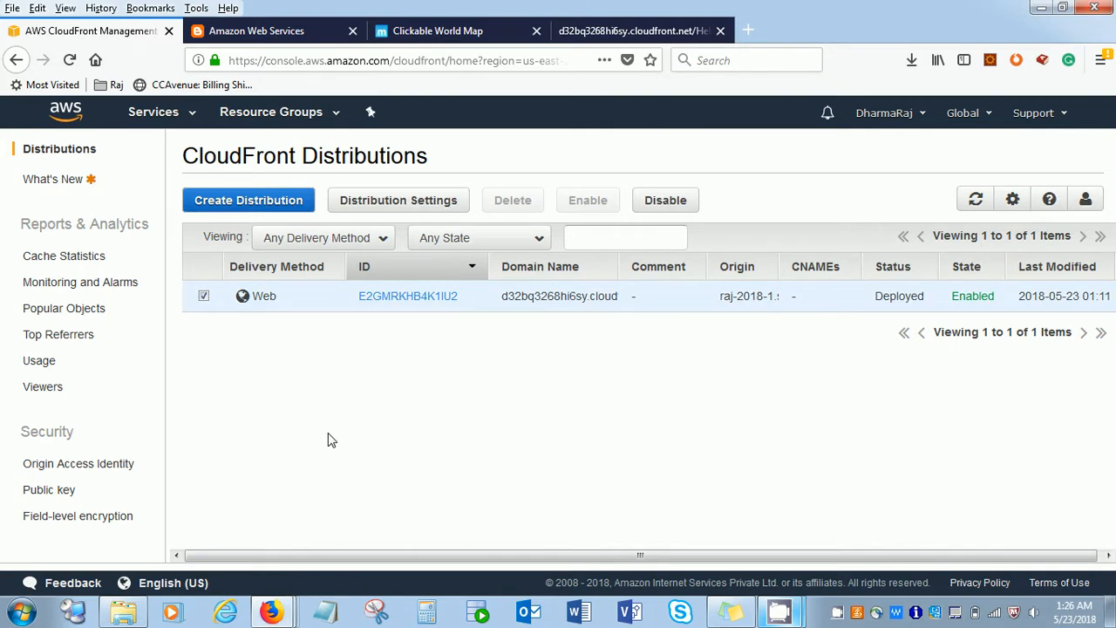
mouse_move(785, 606)
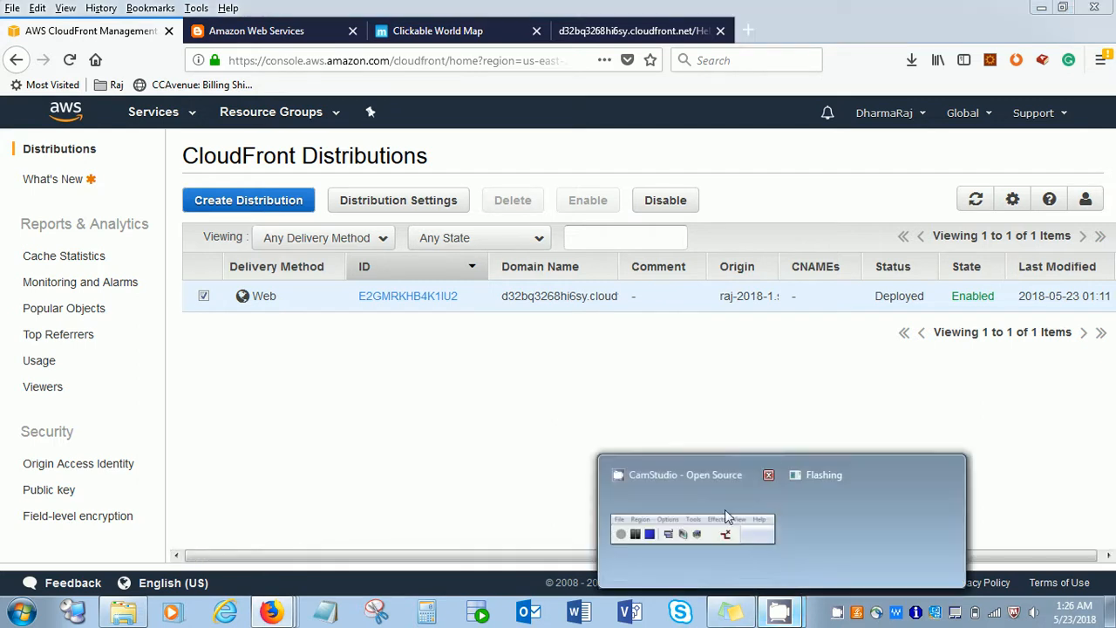